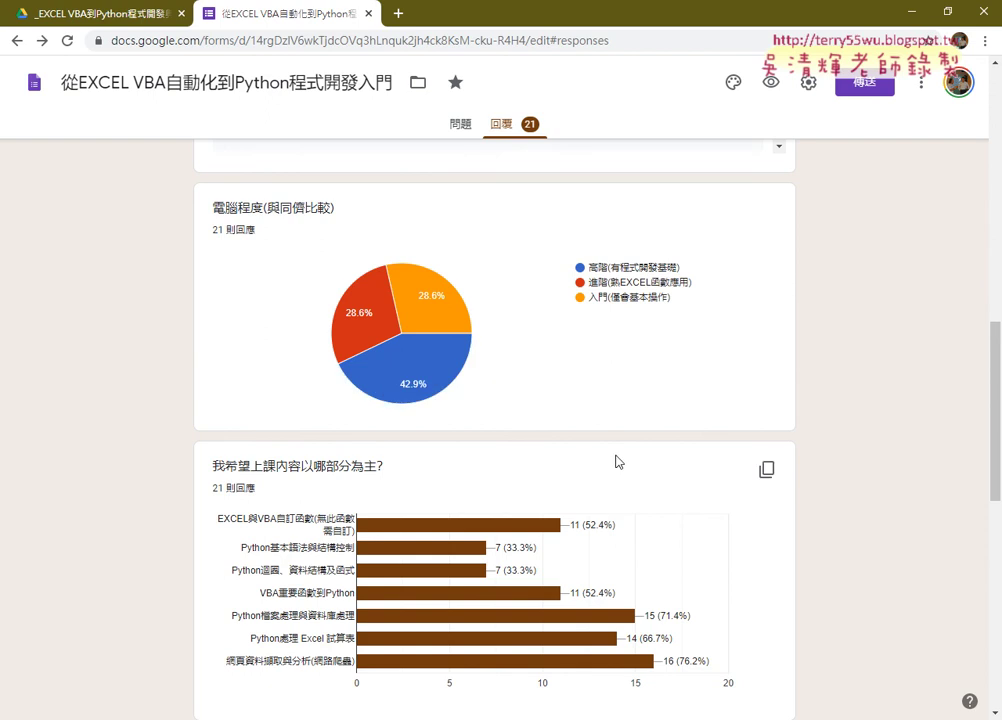
Step: Scroll the course survey's response summary down toward the 電腦程度 pie chart
scroll(792, 454, down, 1)
Step: Scroll further down to the course-content and 選課動機 bar charts
scroll(810, 450, down, 1)
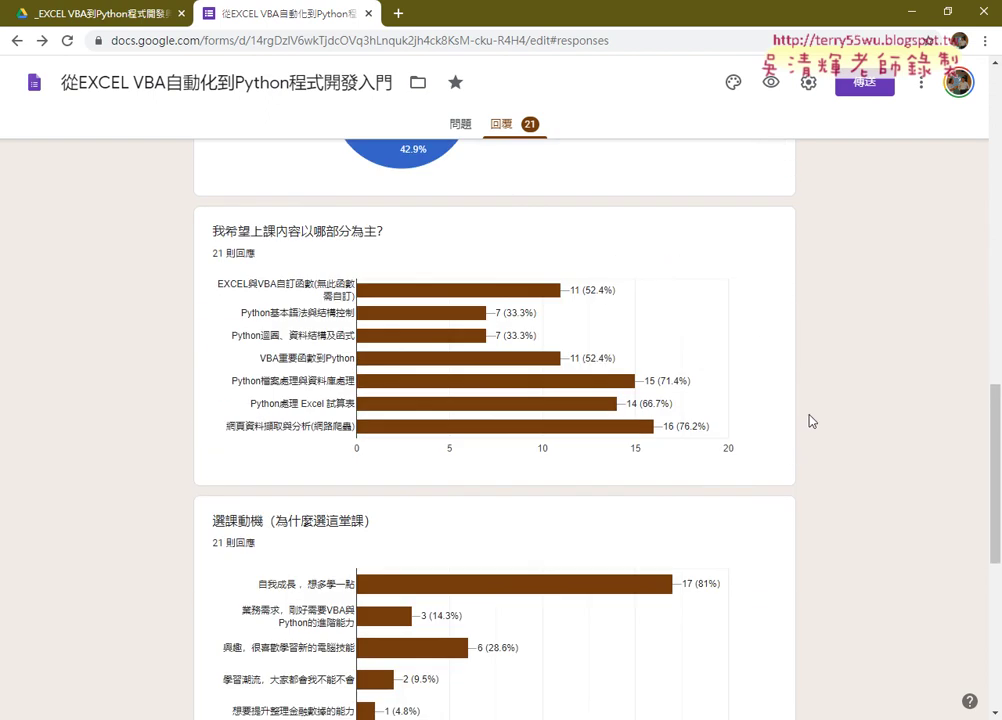
scroll(812, 421, down, 1)
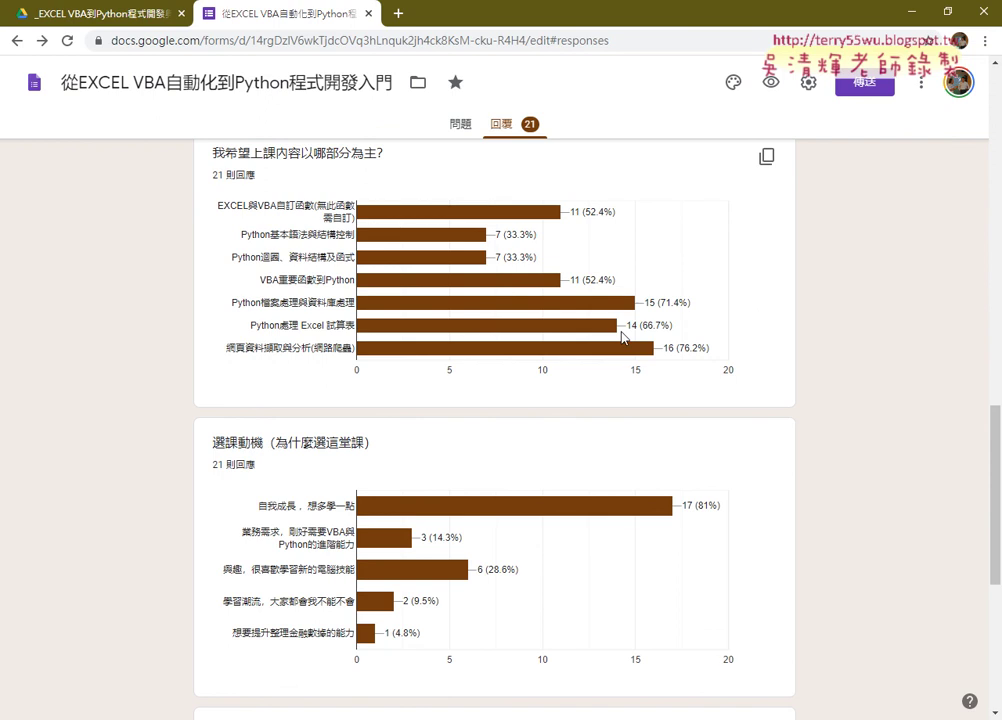
mouse_move(628, 302)
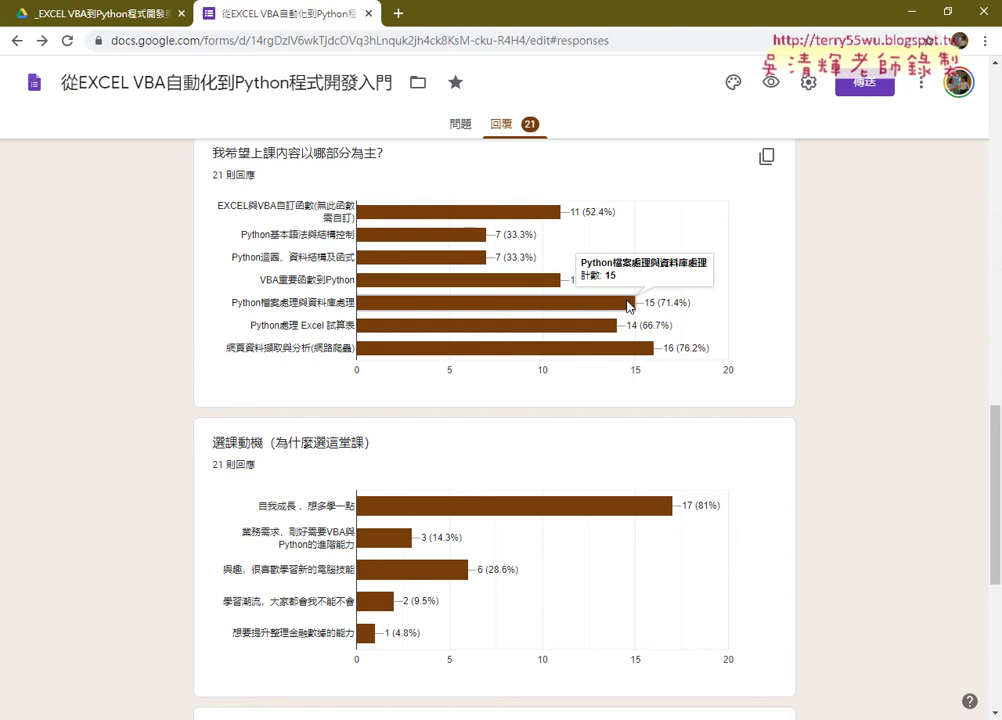
scroll(917, 385, down, 3)
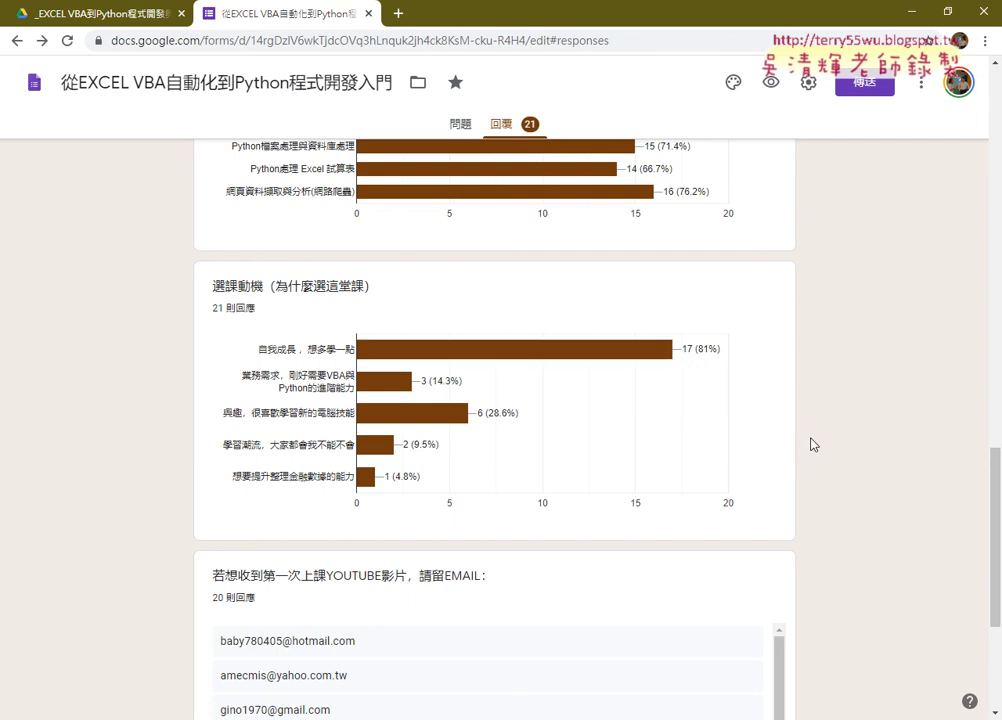
scroll(826, 441, up, 1)
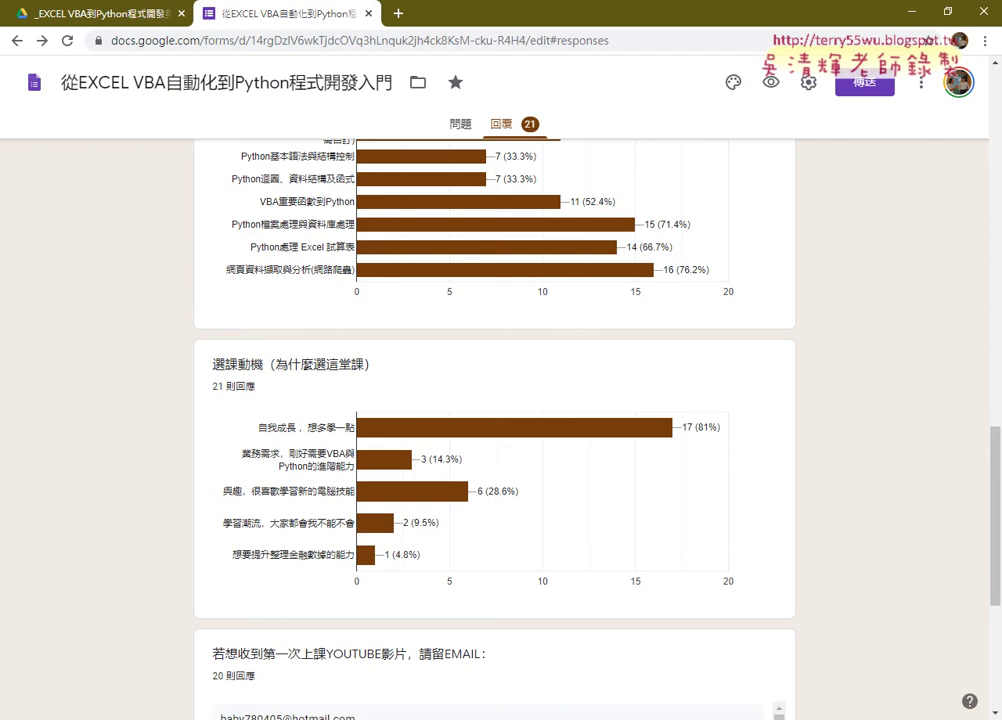
Step: Open 01_安裝環境 > eclipse_python懶人包 in Google Drive and show its zip files as a detailed list
click(122, 18)
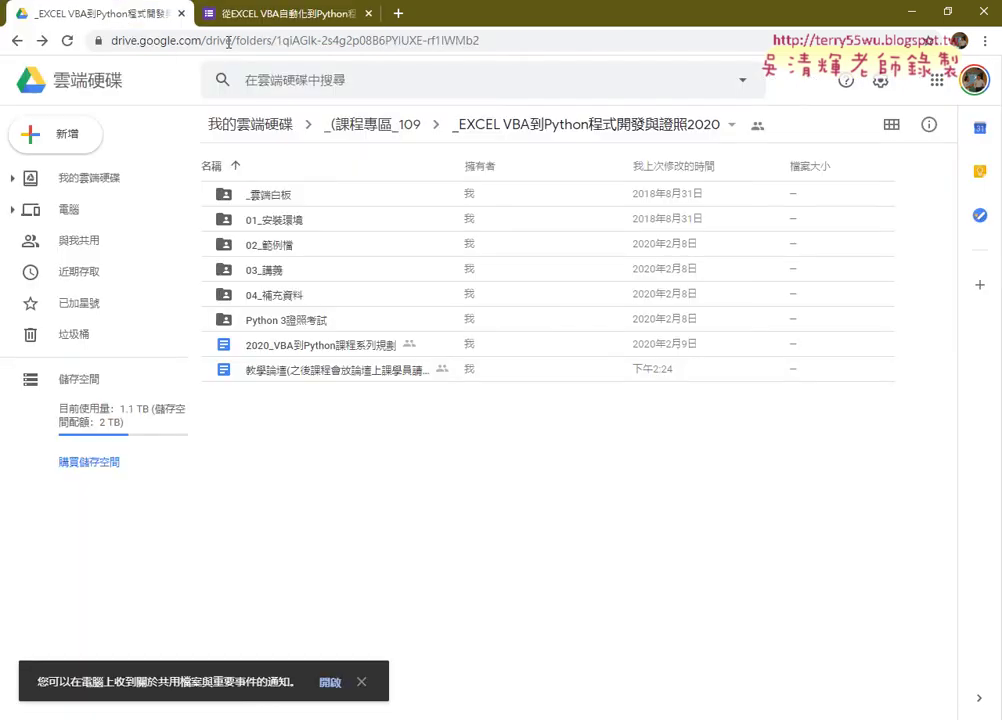
click(887, 125)
text(gg.gg/vba2python2020)
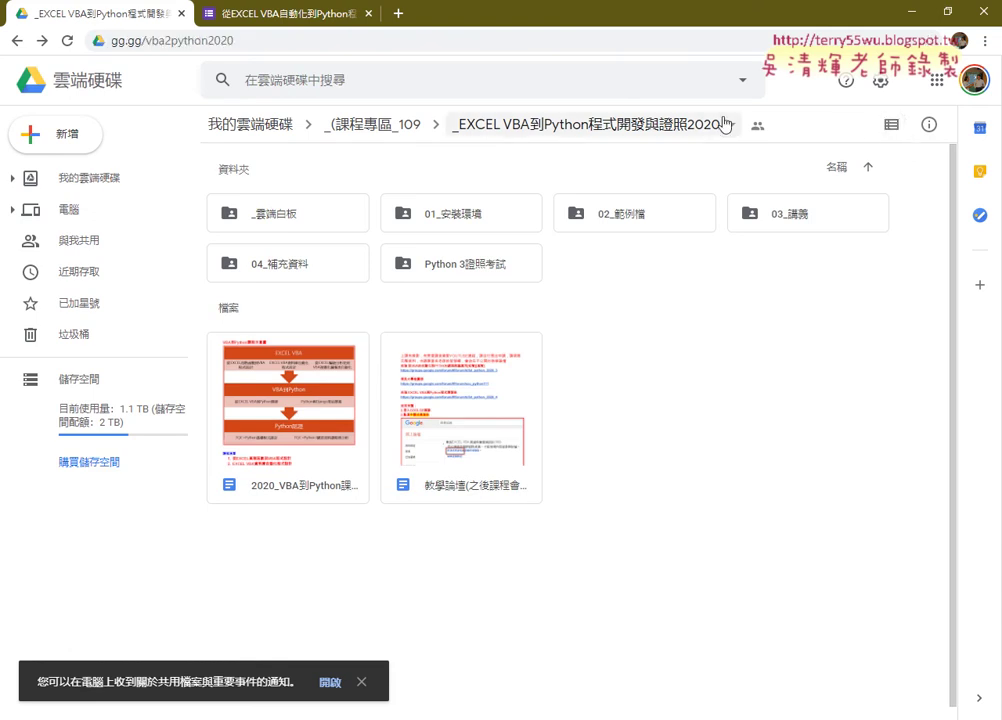
click(473, 229)
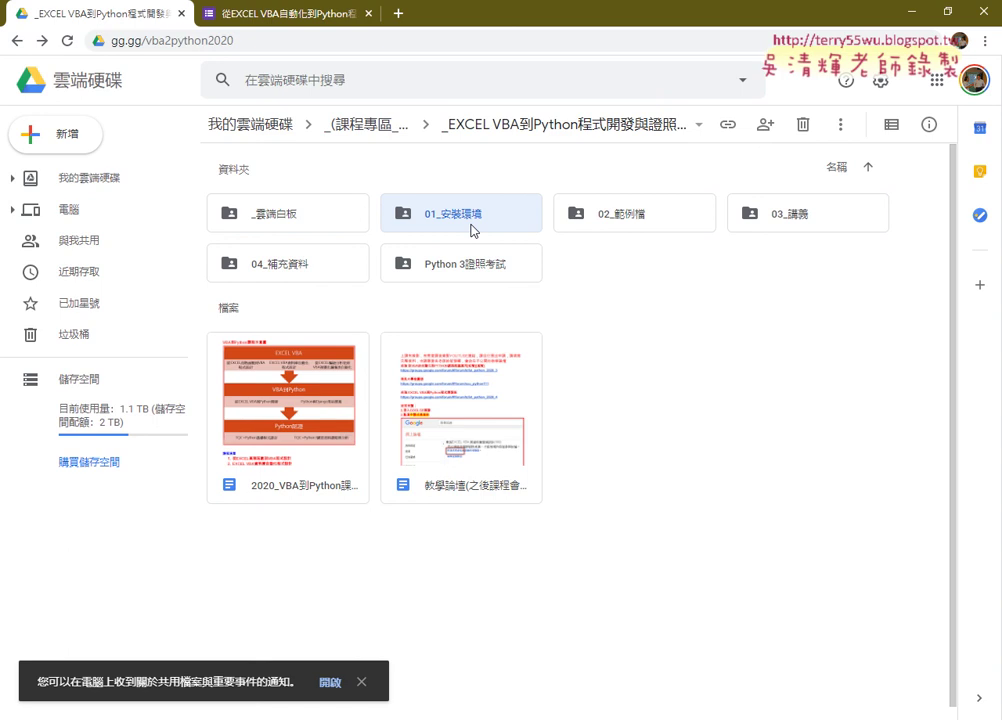
double_click(473, 229)
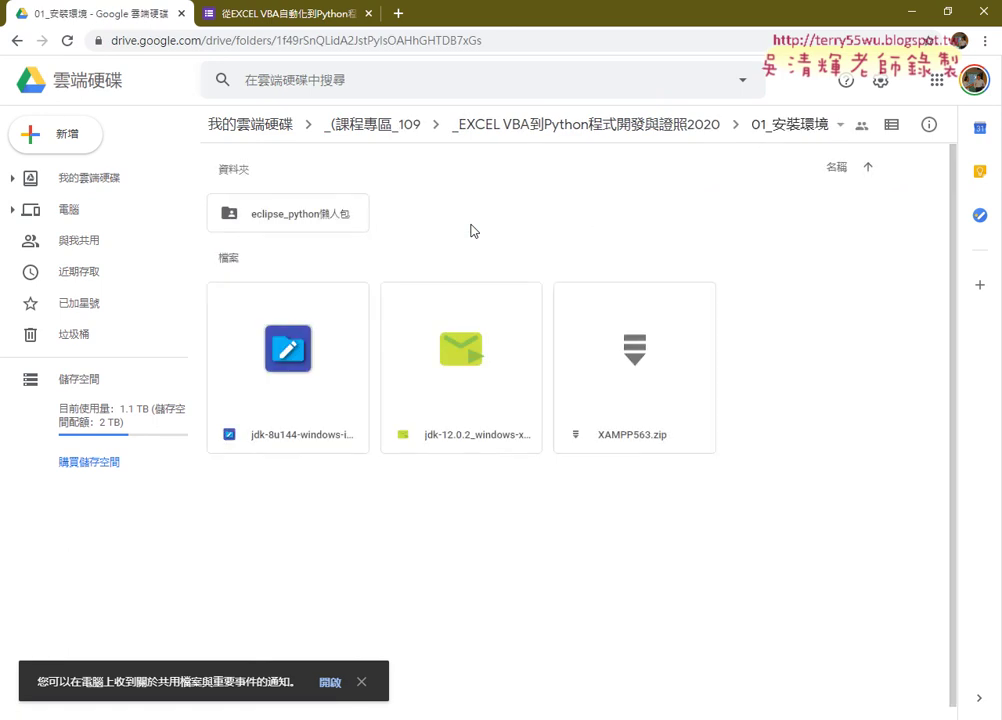
double_click(326, 227)
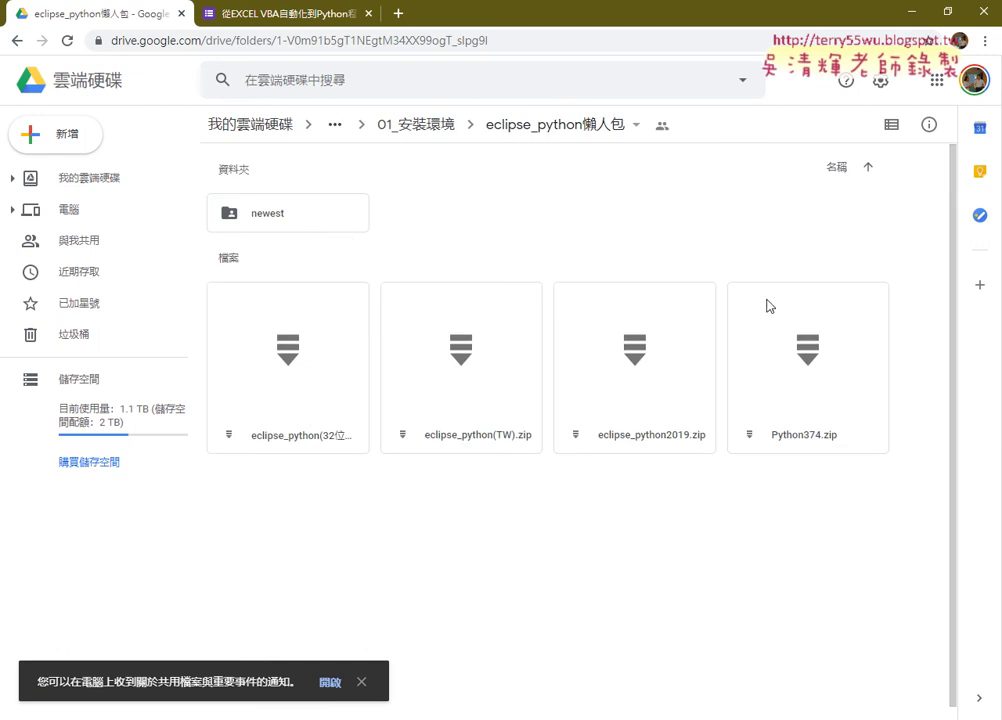
click(638, 387)
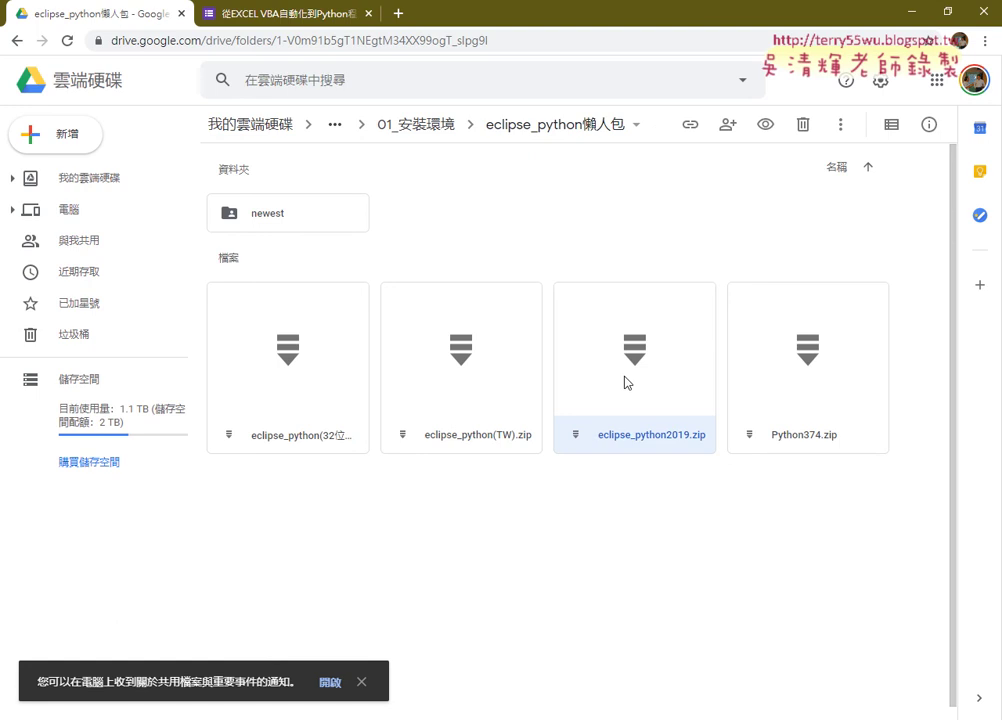
click(891, 124)
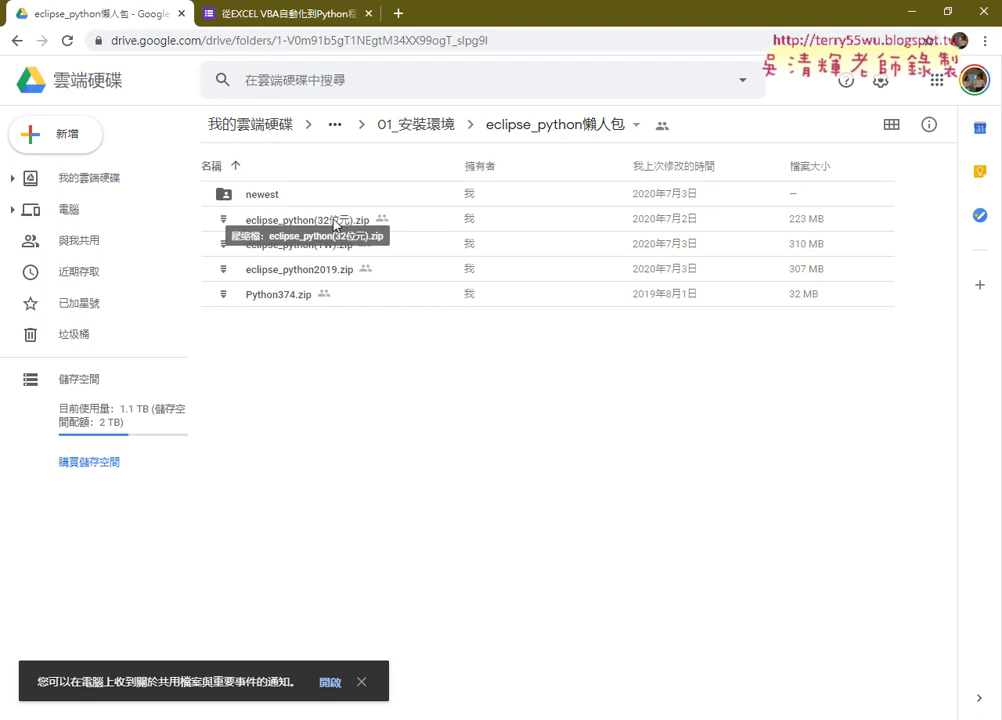
click(320, 222)
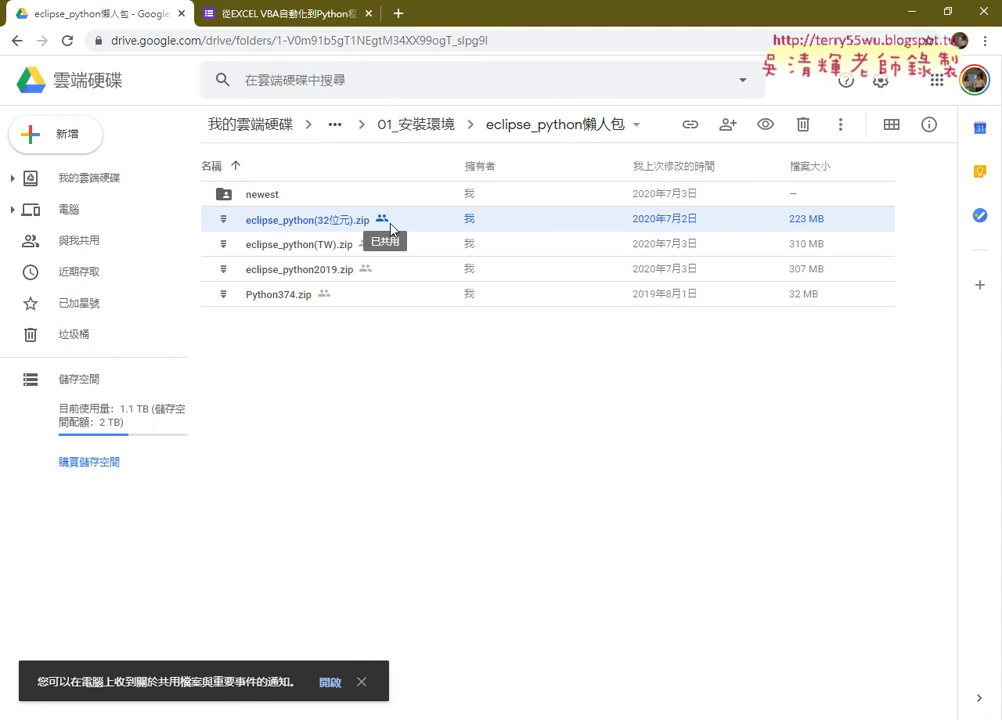
click(377, 277)
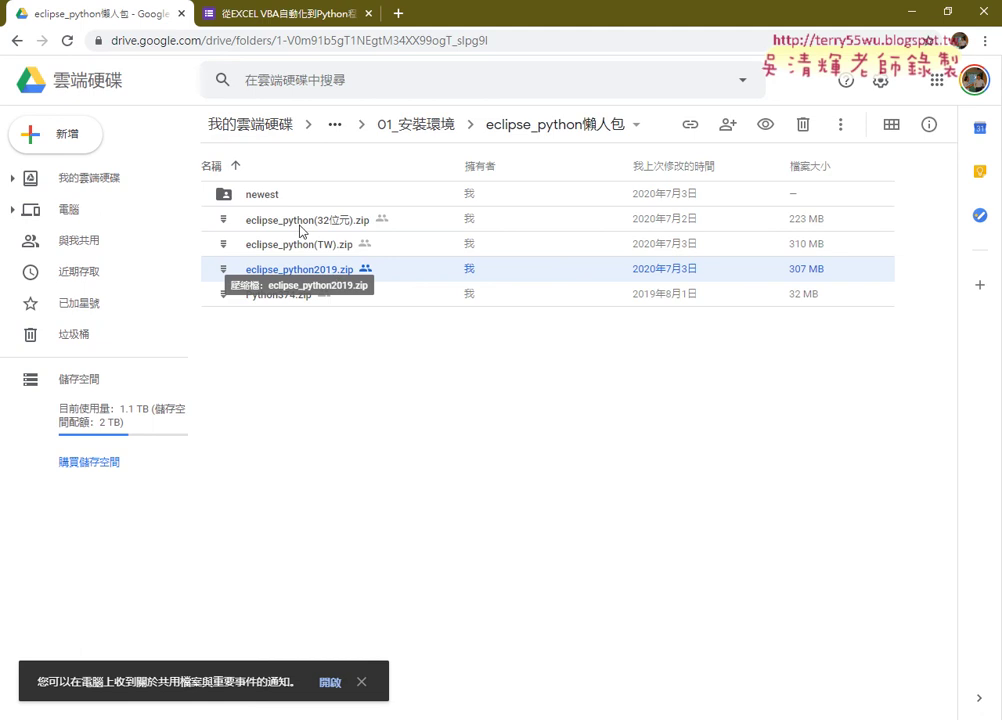
click(266, 199)
double_click(266, 200)
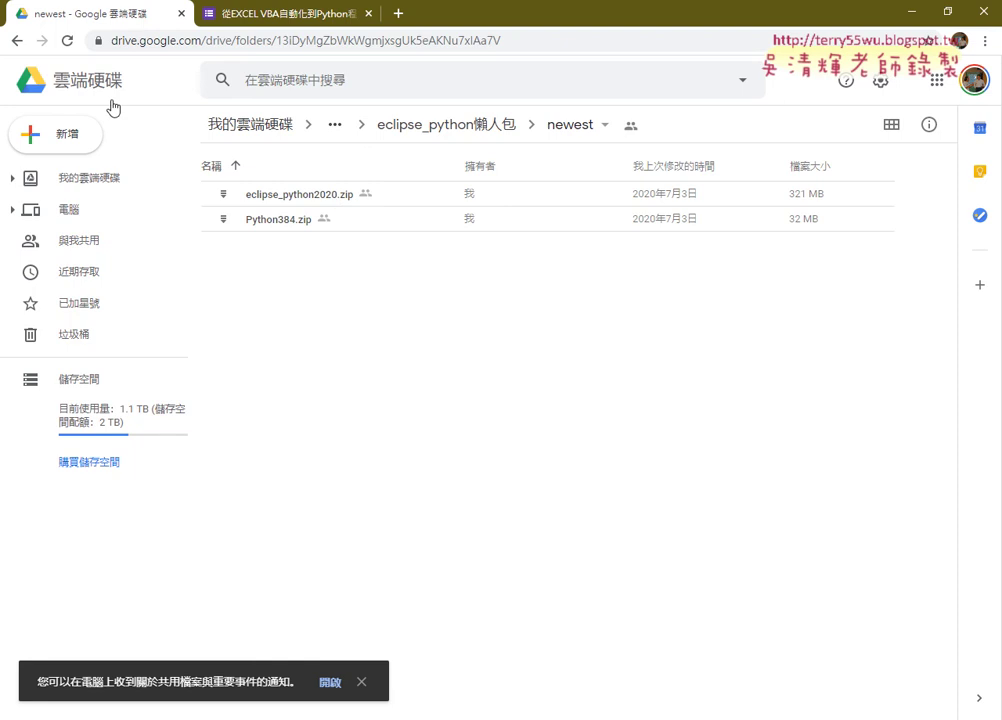
click(17, 42)
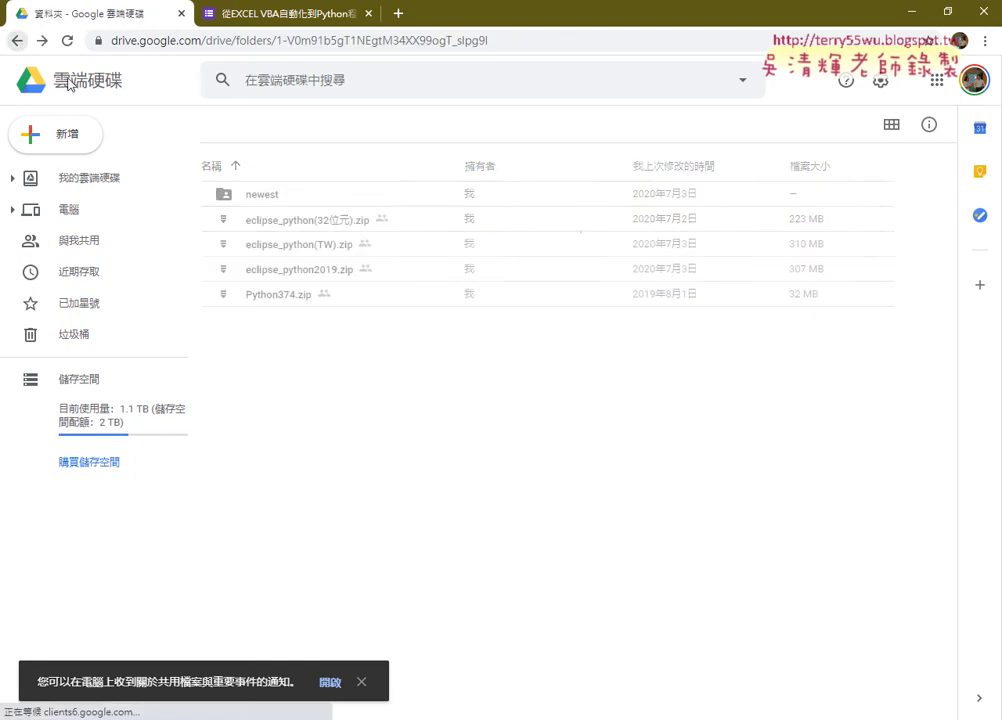
click(313, 281)
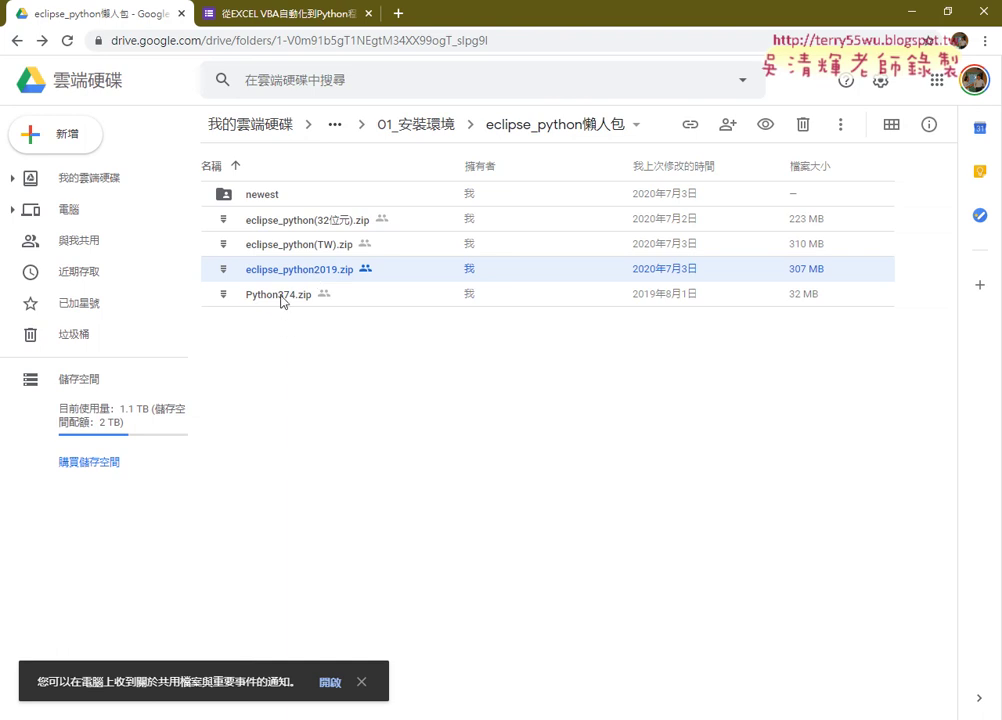
Step: Select Python374.zip and eclipse_python2019.zip together, then clear the selection
click(283, 301)
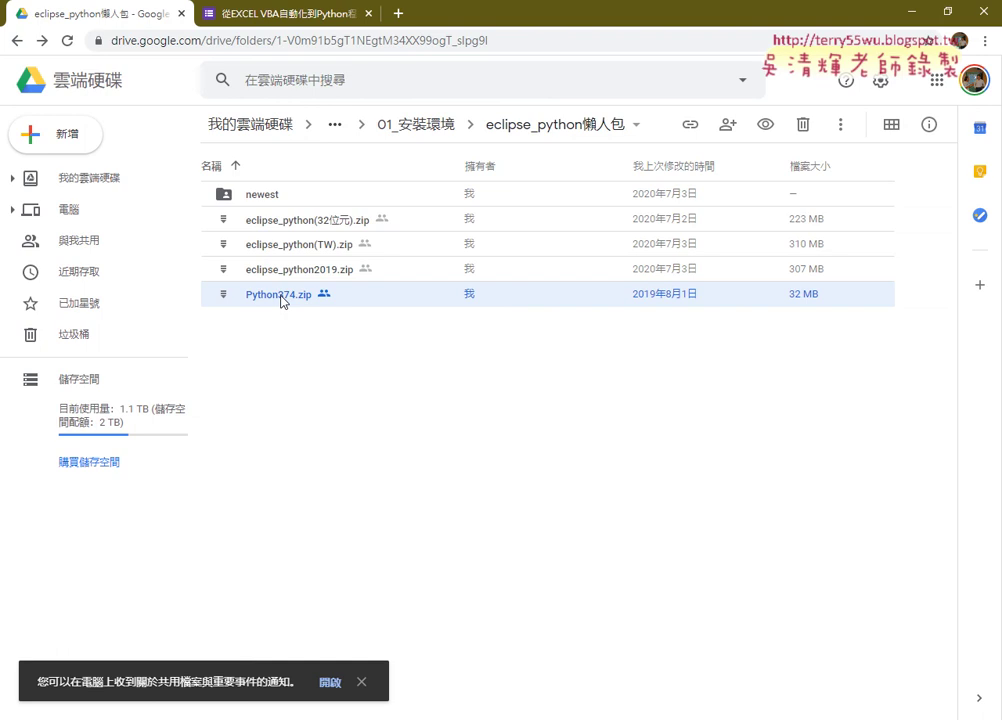
drag(291, 320, 320, 286)
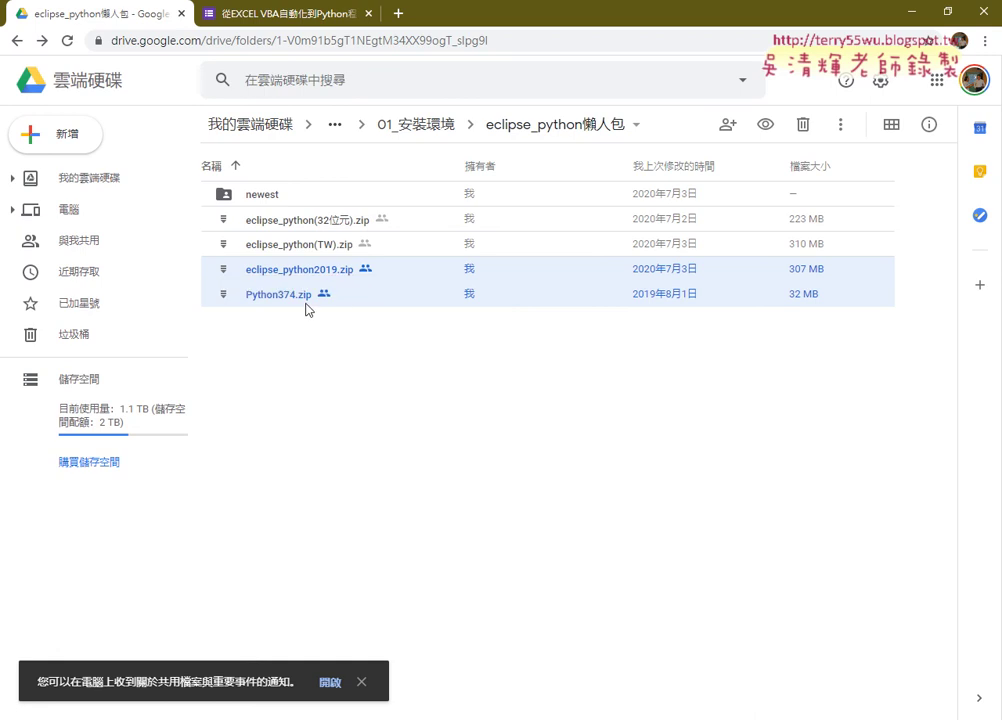
click(306, 300)
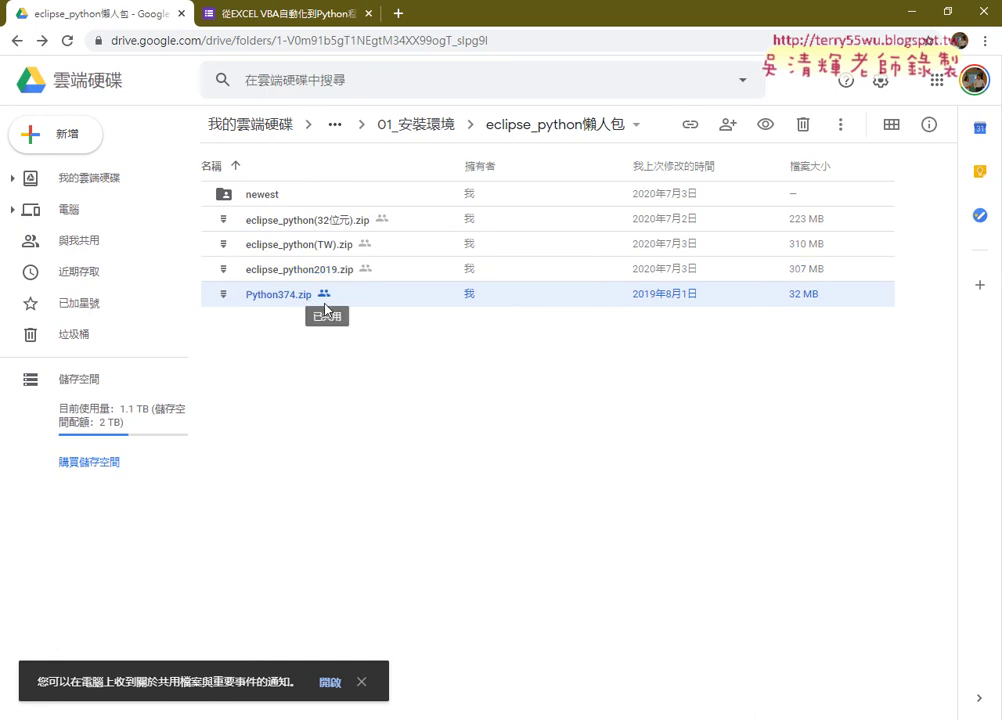
drag(302, 362, 313, 274)
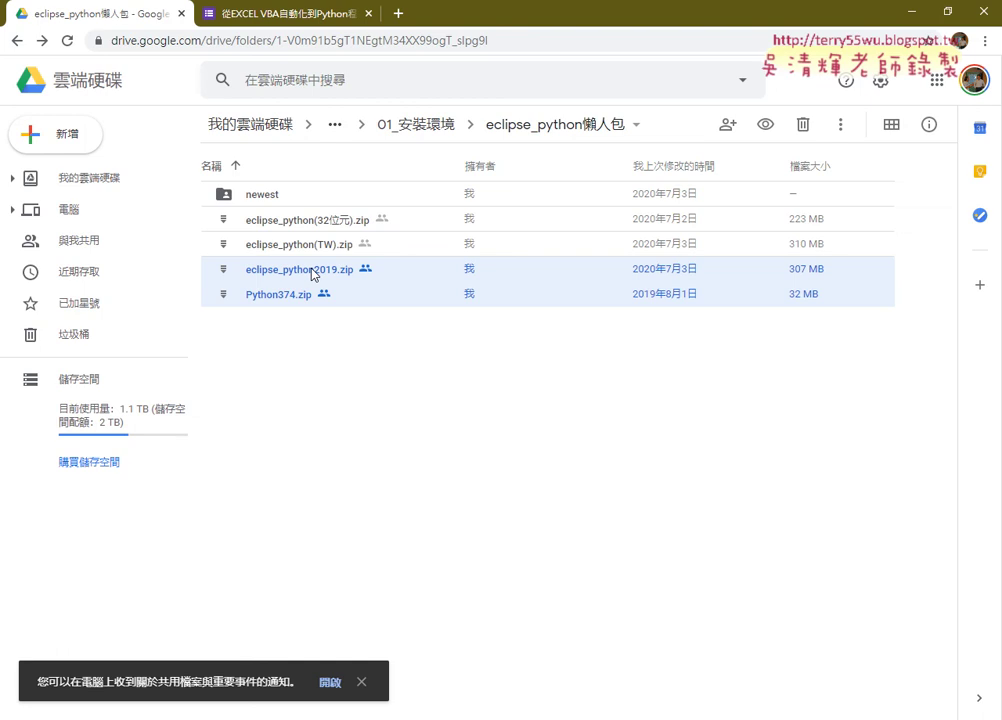
click(369, 376)
Step: Download eclipse_python2019.zip via its 下載 menu entry, then open Chrome's ⋮ menu
click(362, 272)
right_click(362, 272)
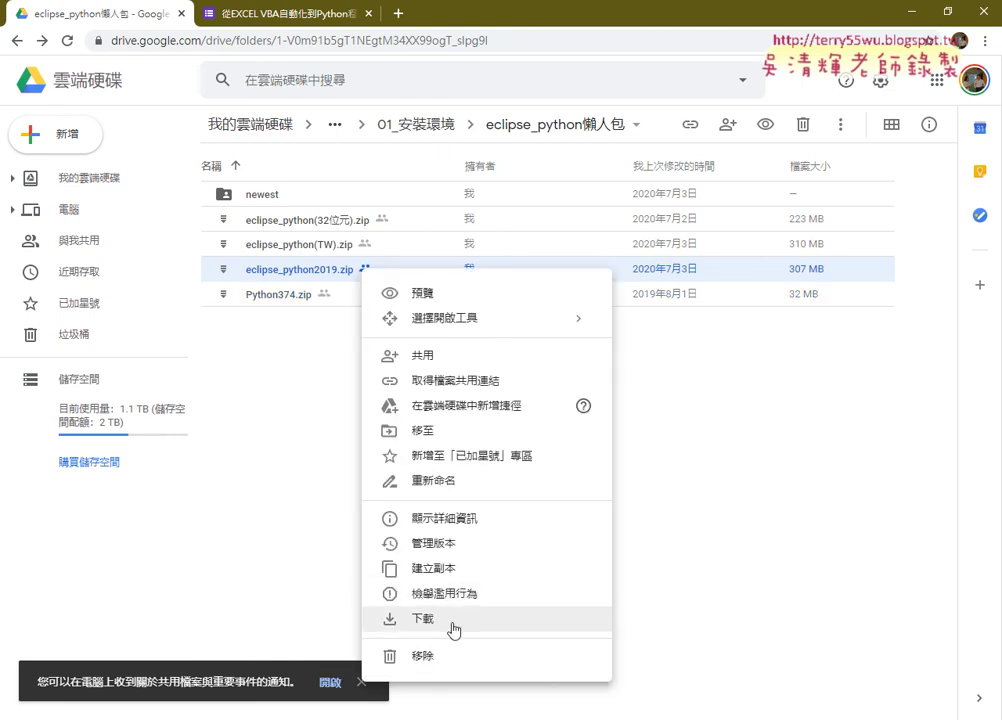
click(279, 297)
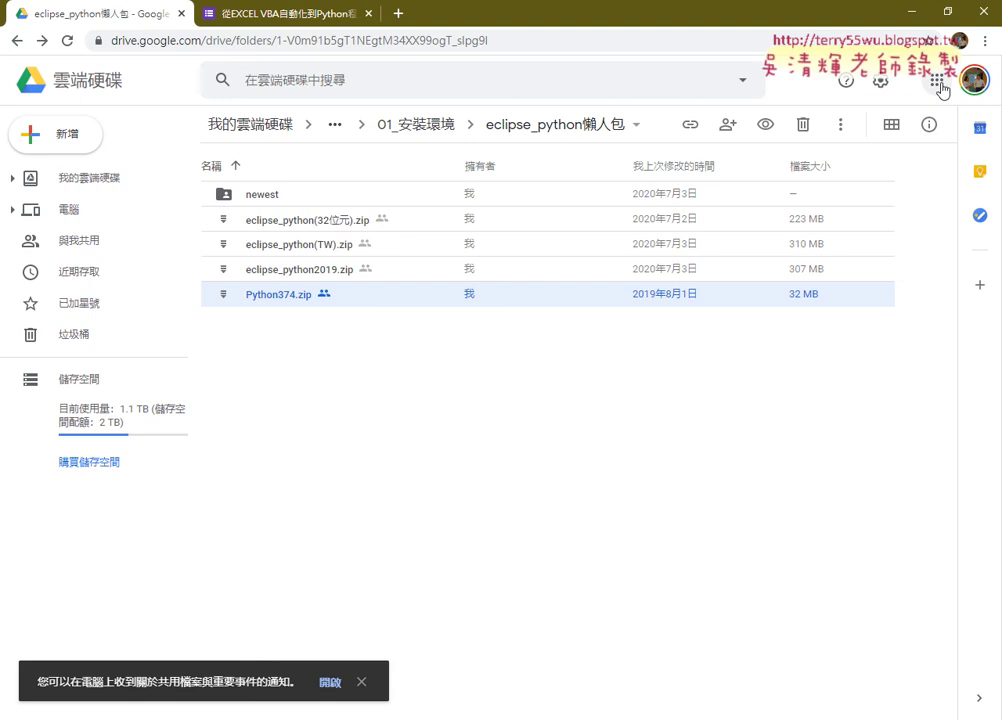
click(986, 41)
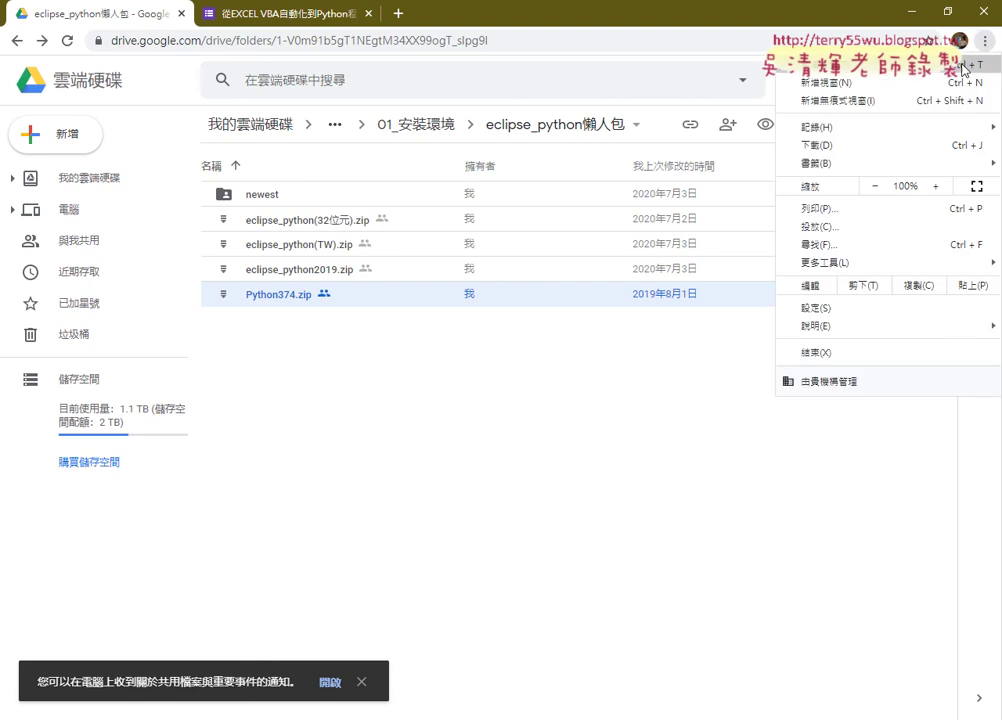
Step: From Chrome's downloads, go to C: in File Explorer, select Python374.zip, and return to Drive
click(872, 147)
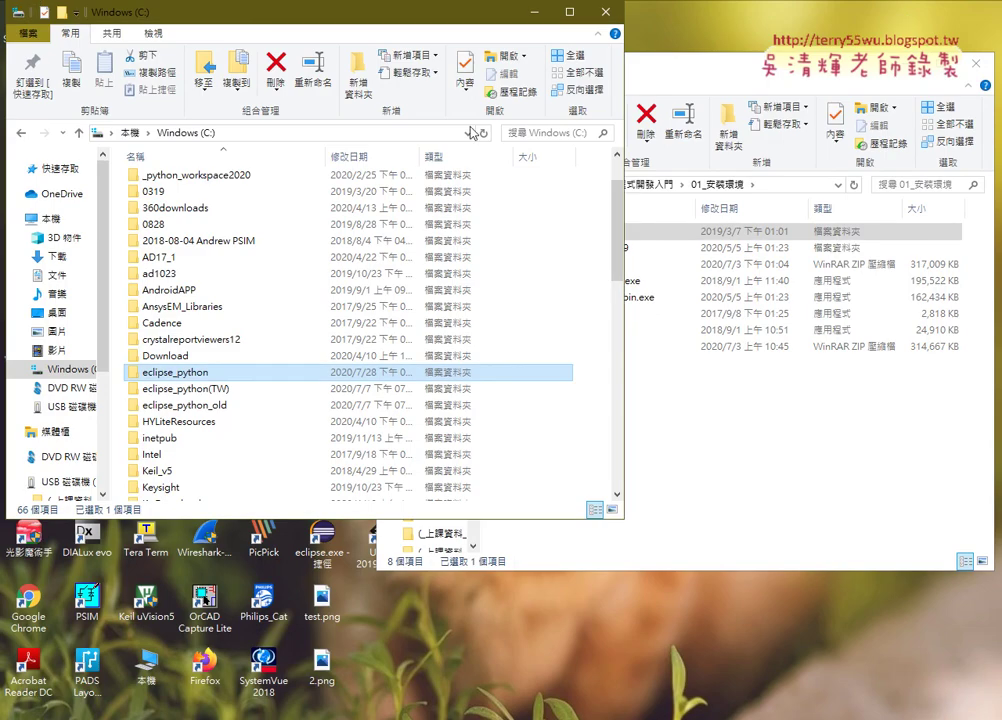
drag(257, 17, 366, 41)
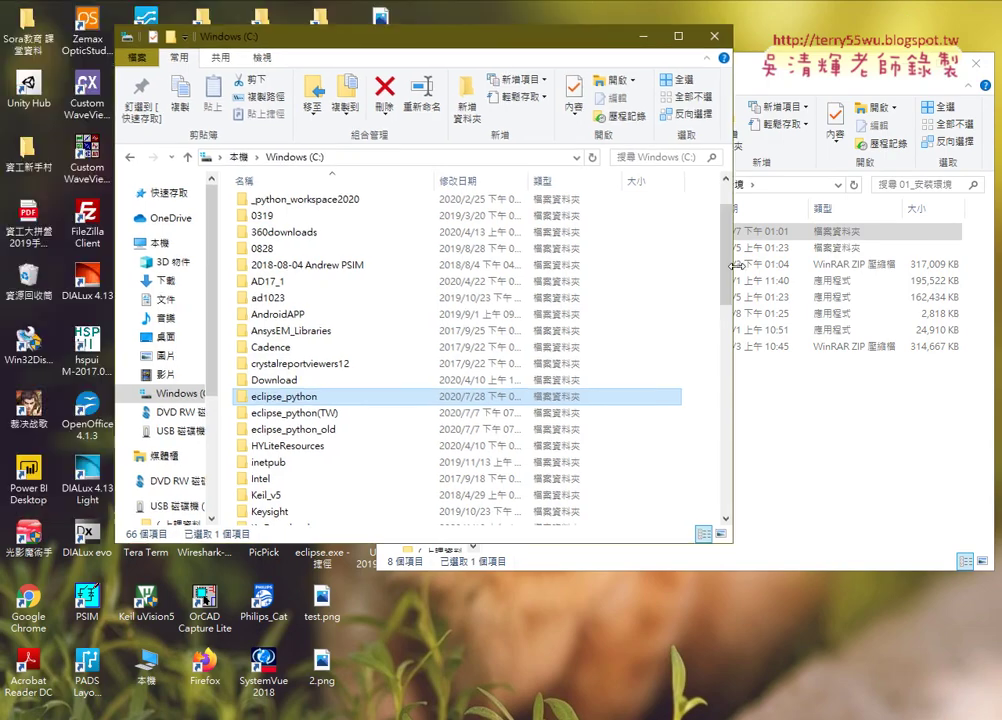
drag(724, 262, 724, 467)
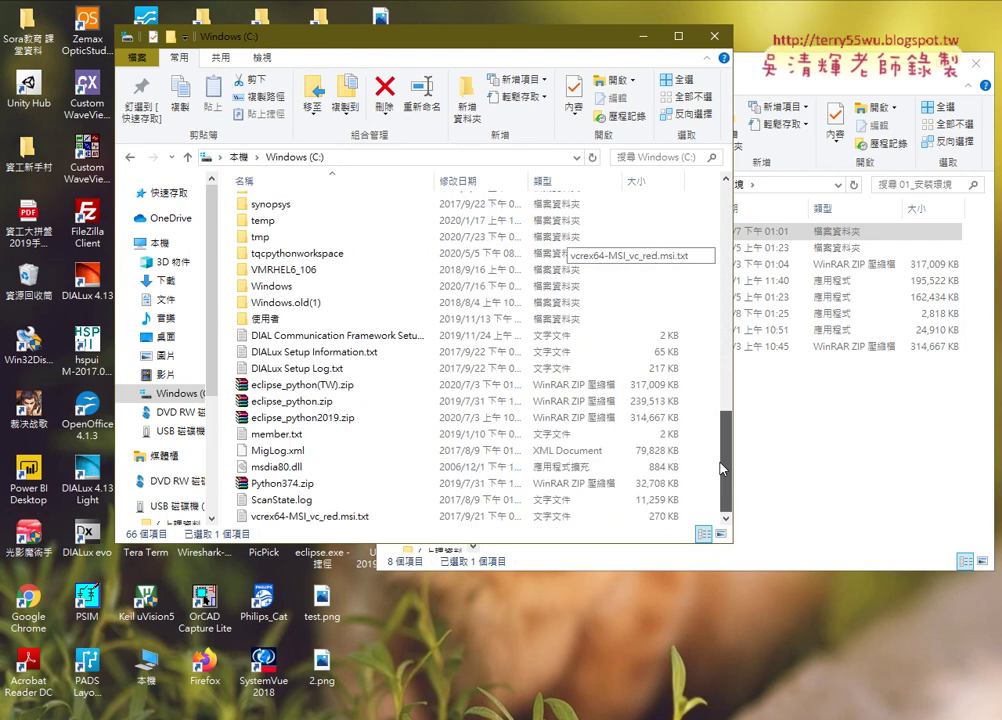
click(338, 158)
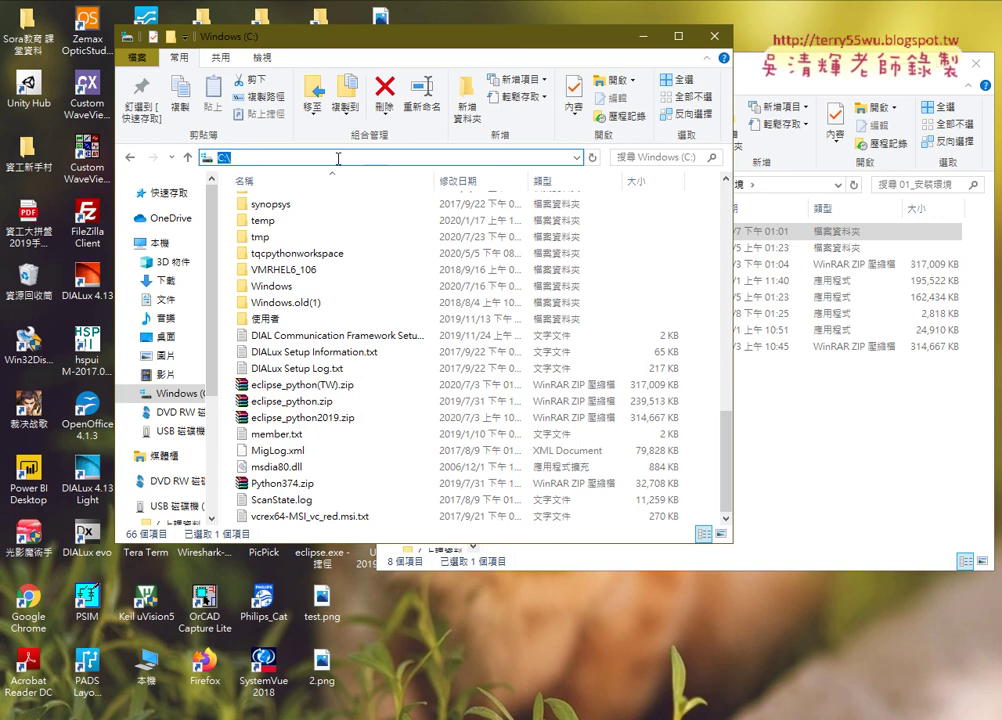
click(303, 486)
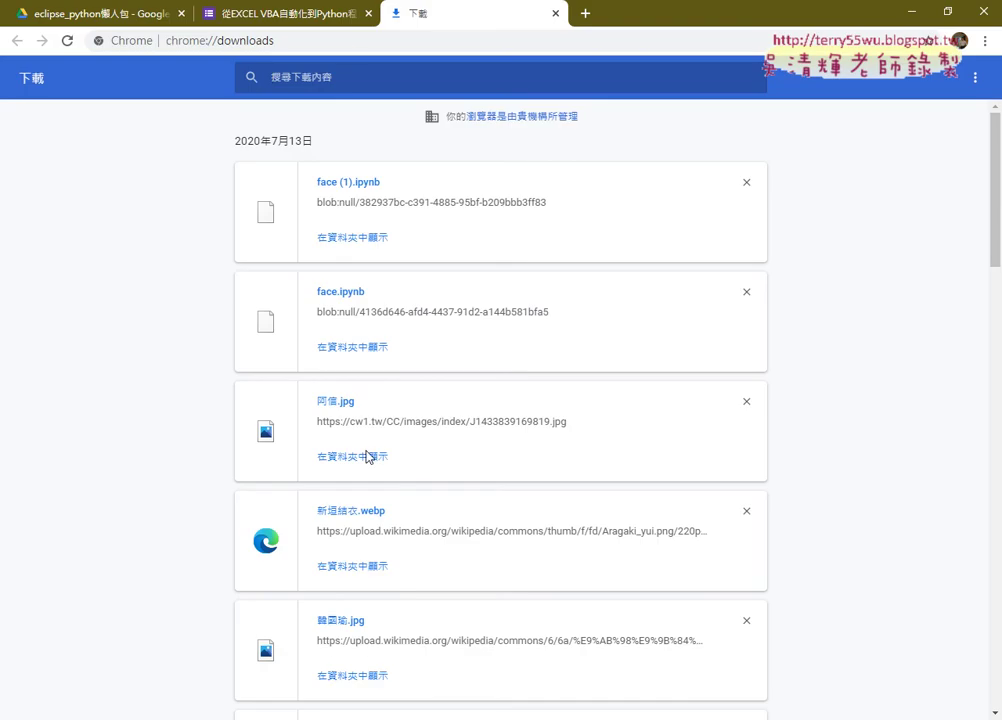
click(114, 13)
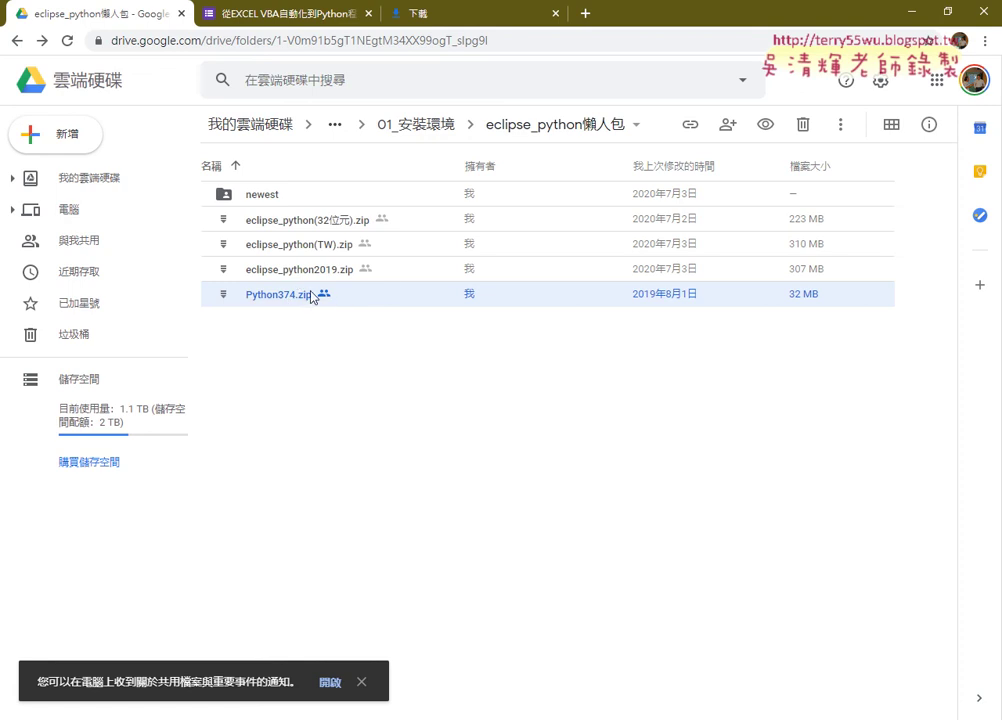
Step: Select eclipse_python2019.zip in Drive, then minimize Chrome to show the C: listing
click(326, 275)
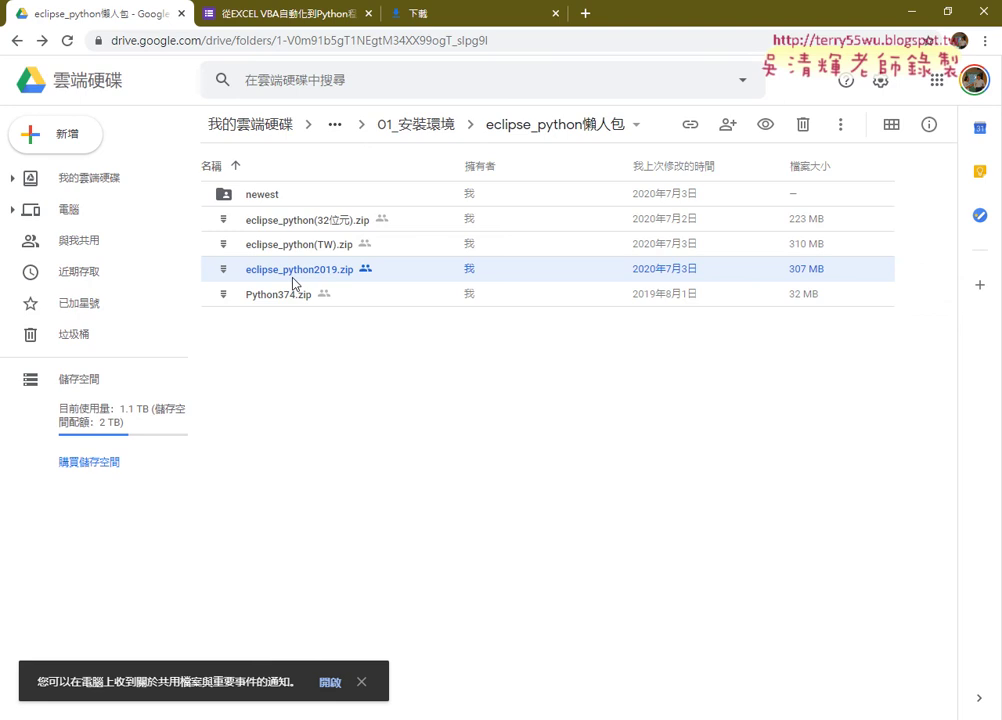
click(905, 12)
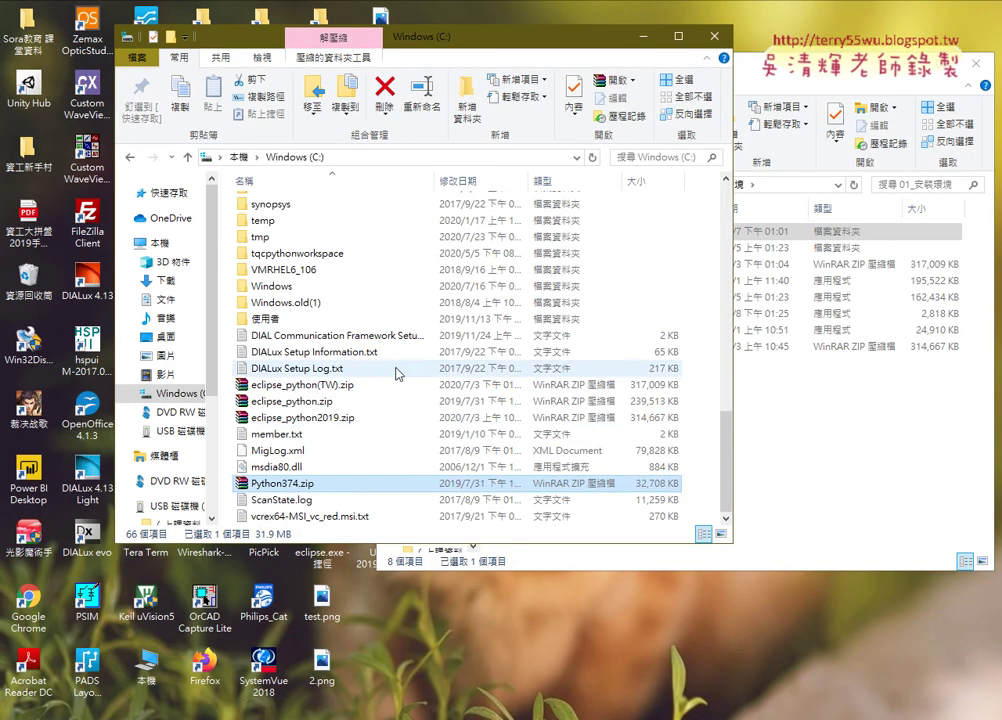
Step: Select eclipse_python2019.zip on C:, widen the Explorer window, and scroll to the top
click(398, 417)
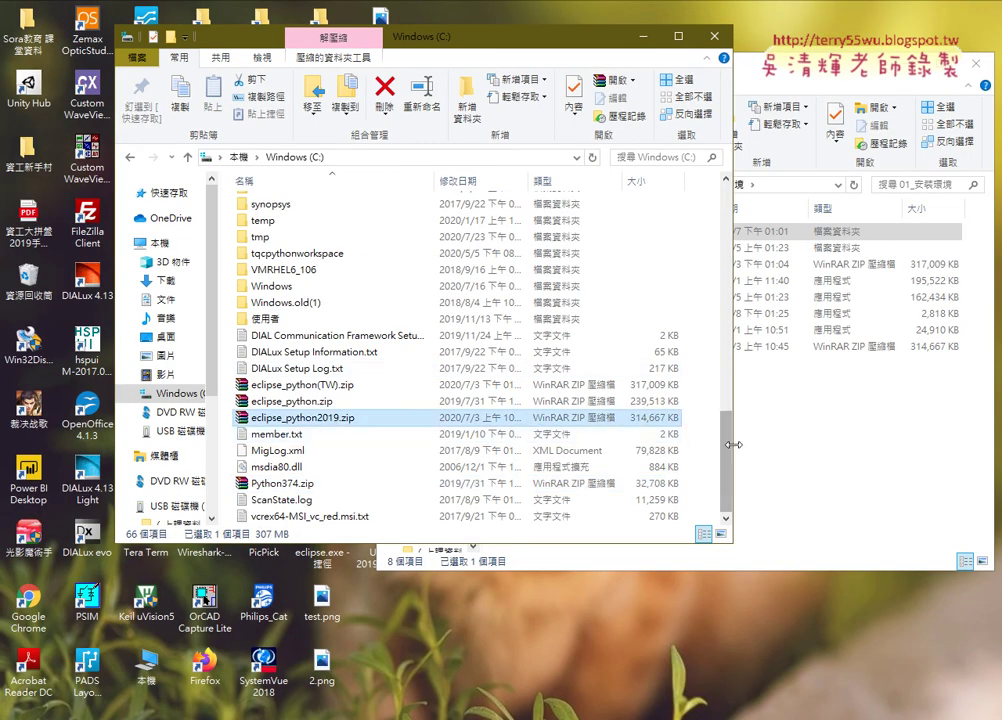
drag(727, 451, 938, 451)
scroll(647, 371, up, 3)
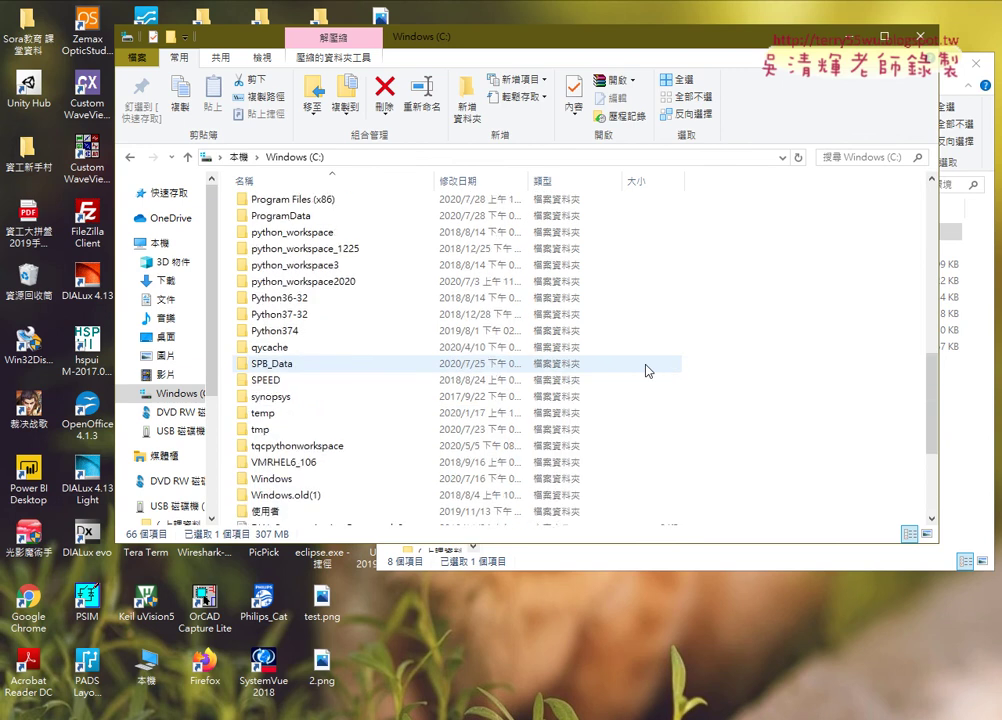
scroll(640, 372, up, 3)
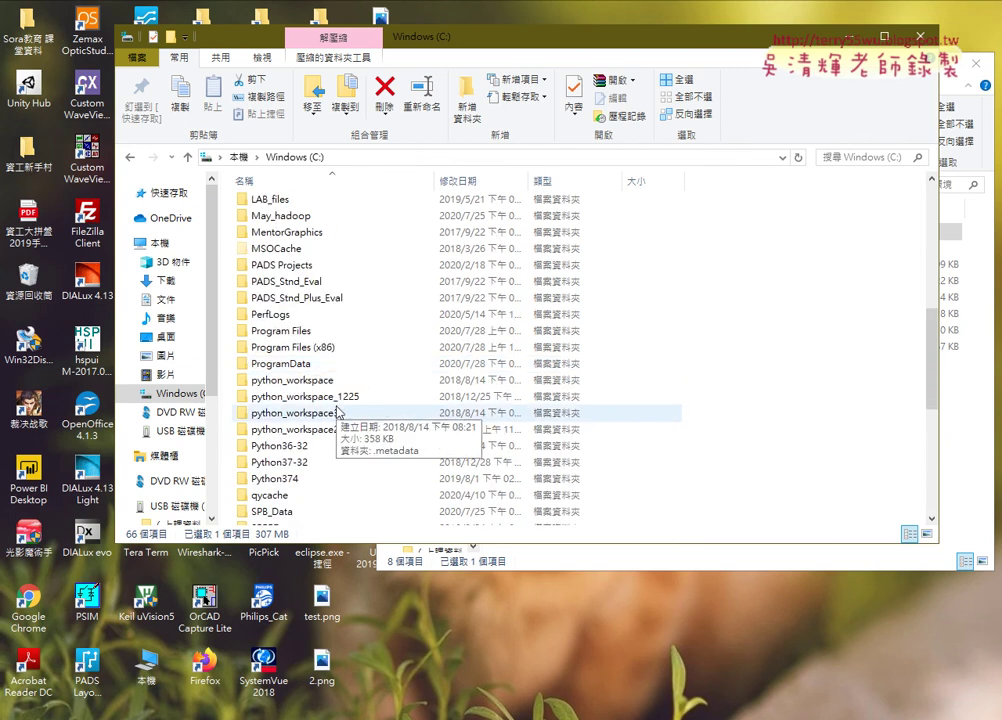
scroll(341, 290, up, 1)
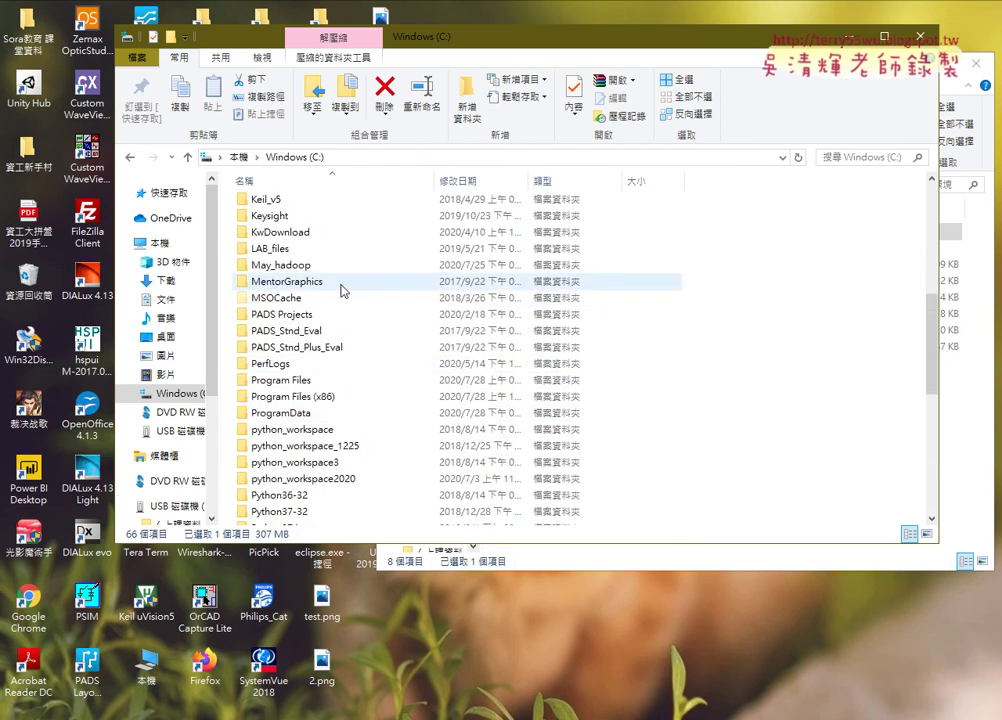
scroll(342, 290, up, 2)
scroll(342, 288, up, 1)
Step: Delete the old eclipse_python folder from C:, then reselect eclipse_python2019.zip
click(310, 253)
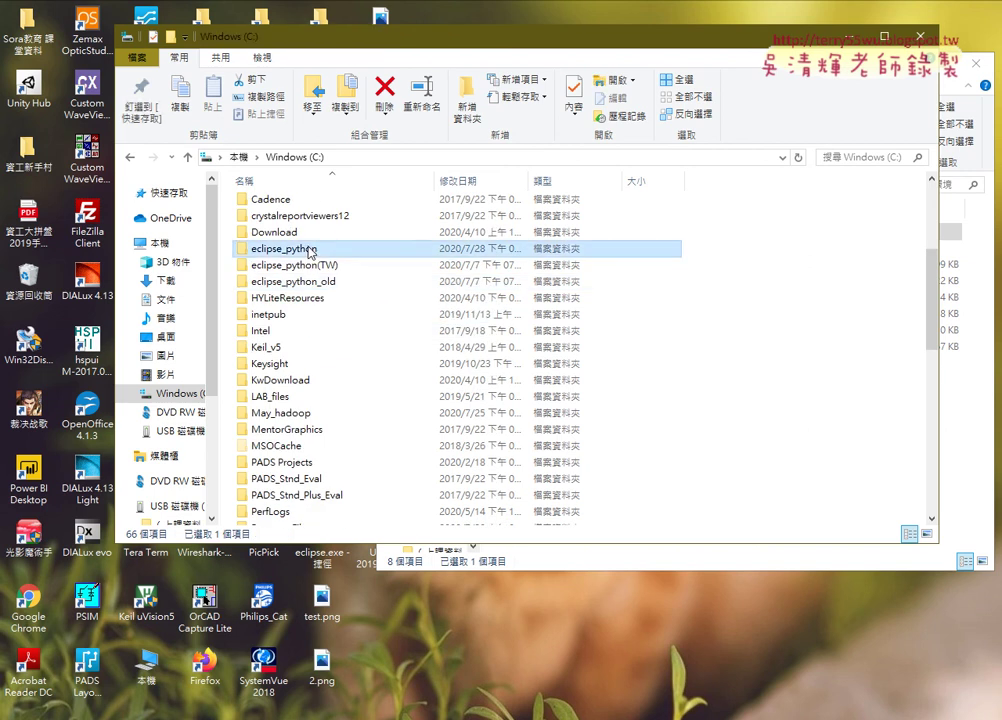
right_click(310, 253)
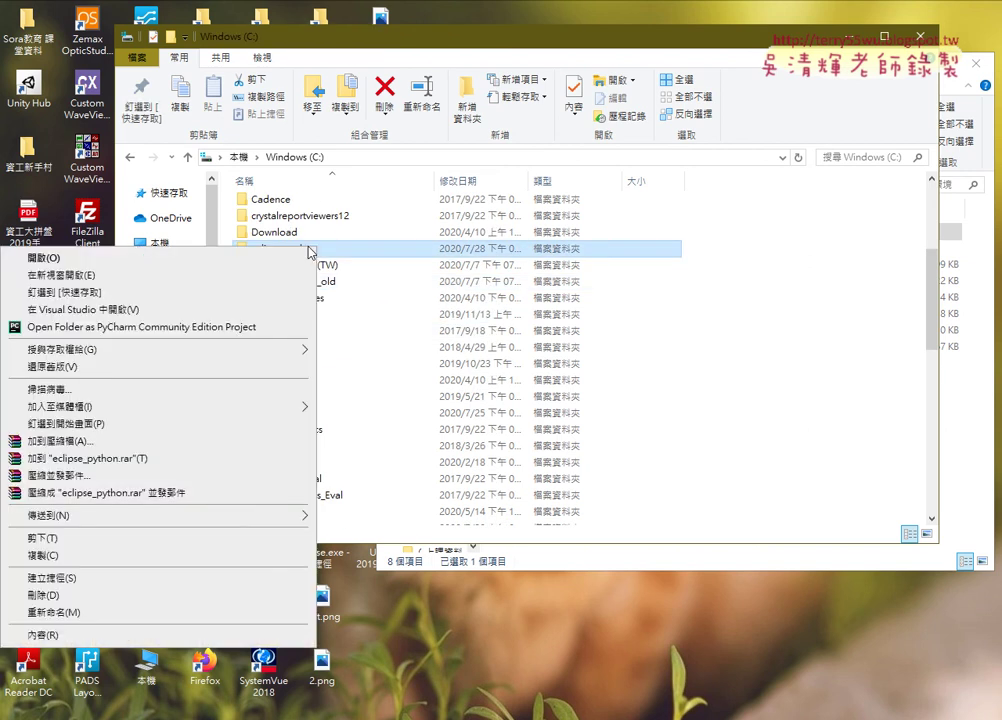
click(465, 505)
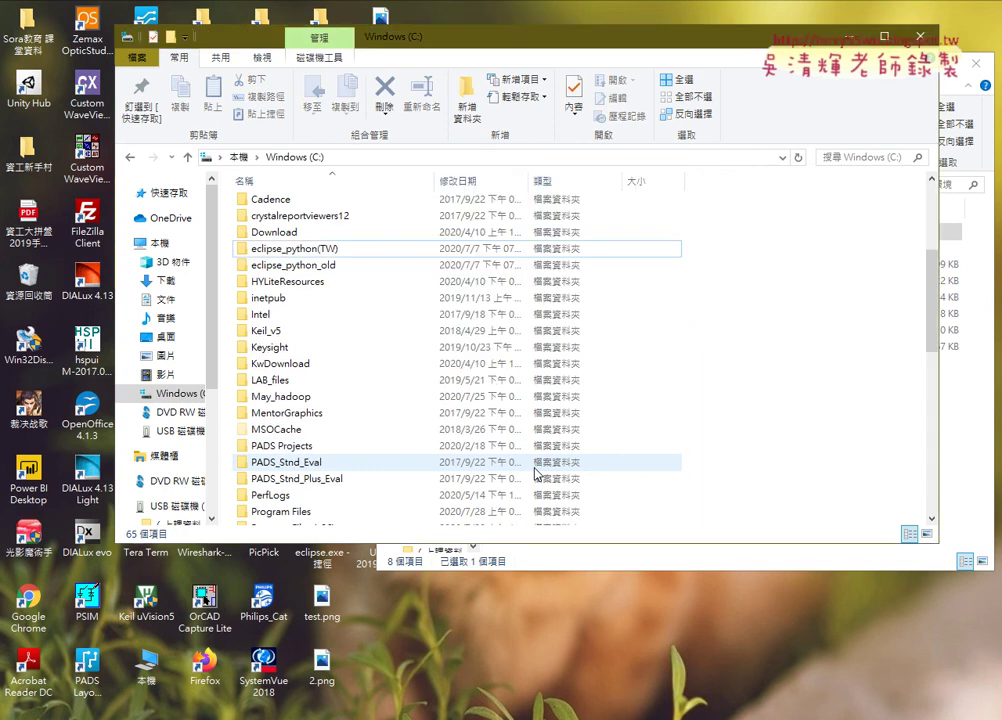
scroll(726, 362, down, 12)
scroll(726, 362, down, 3)
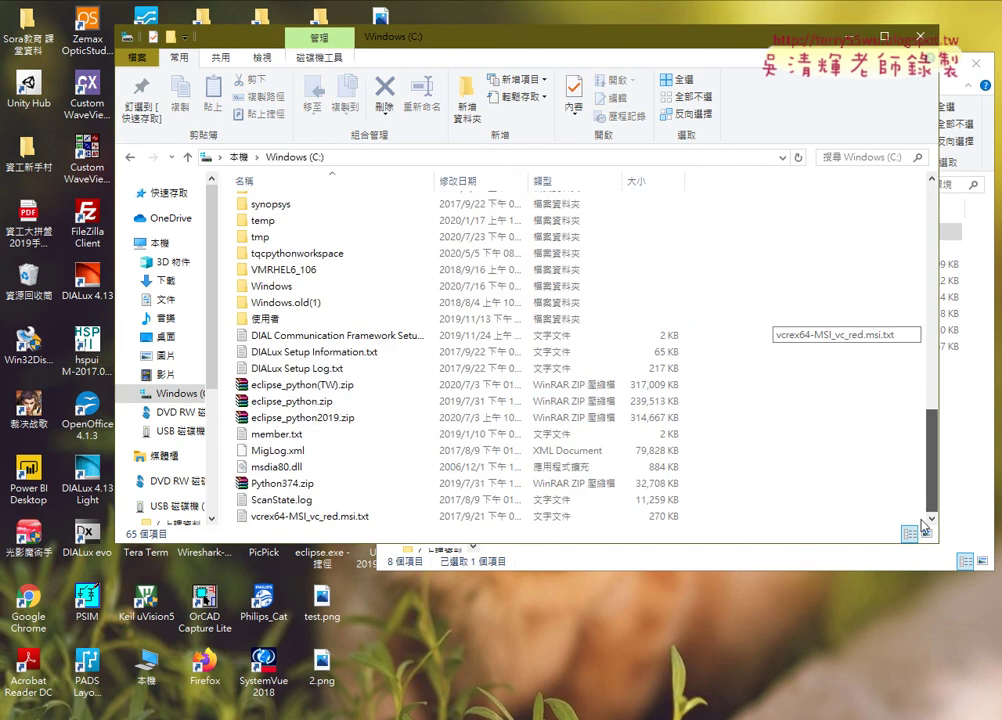
click(300, 417)
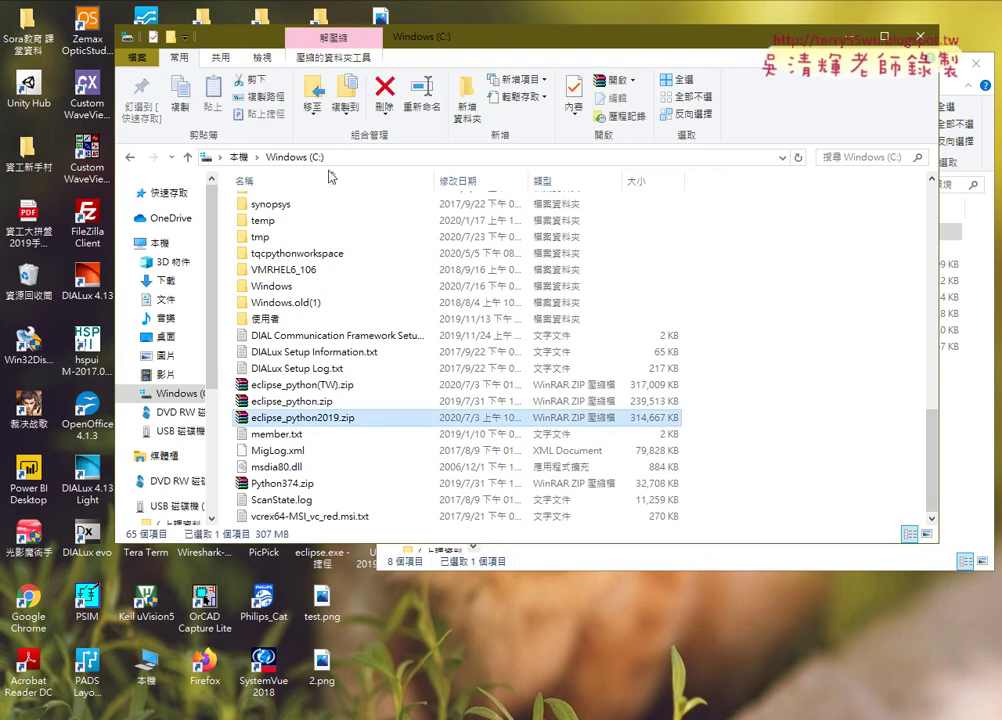
click(342, 157)
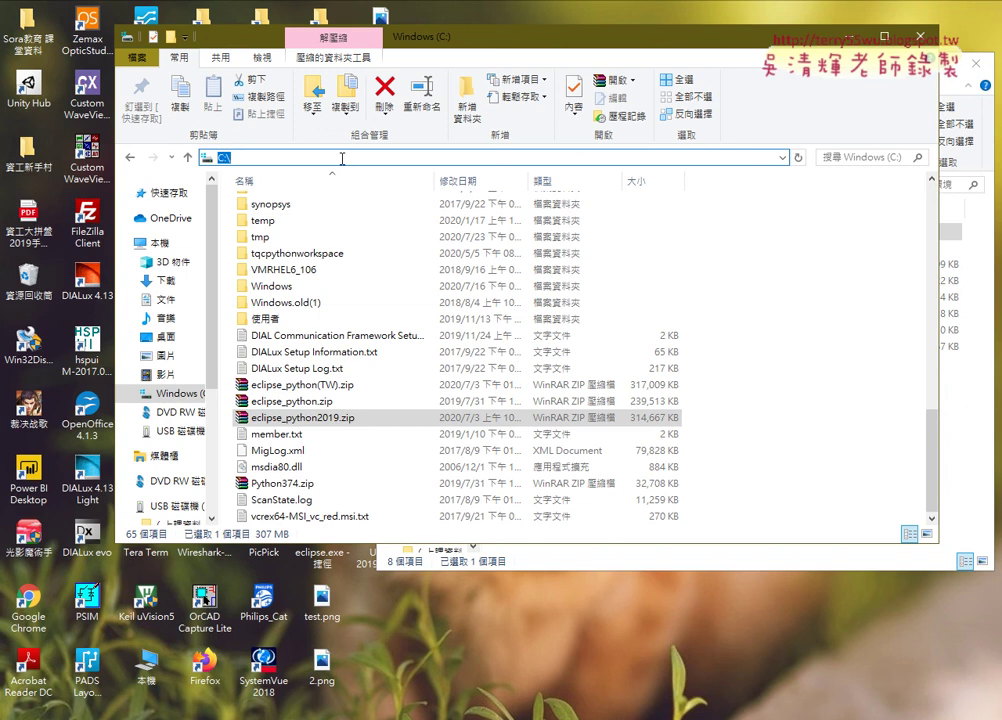
Step: Extract eclipse_python2019.zip directly onto C: with 解壓縮至此(X)
right_click(370, 420)
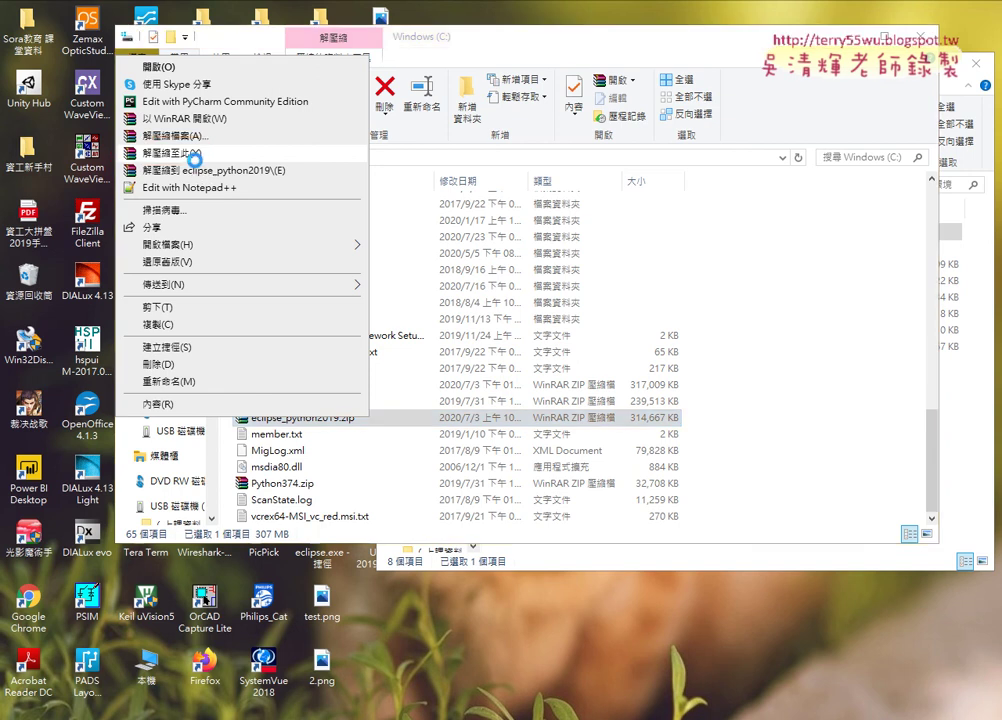
click(197, 161)
right_click(405, 422)
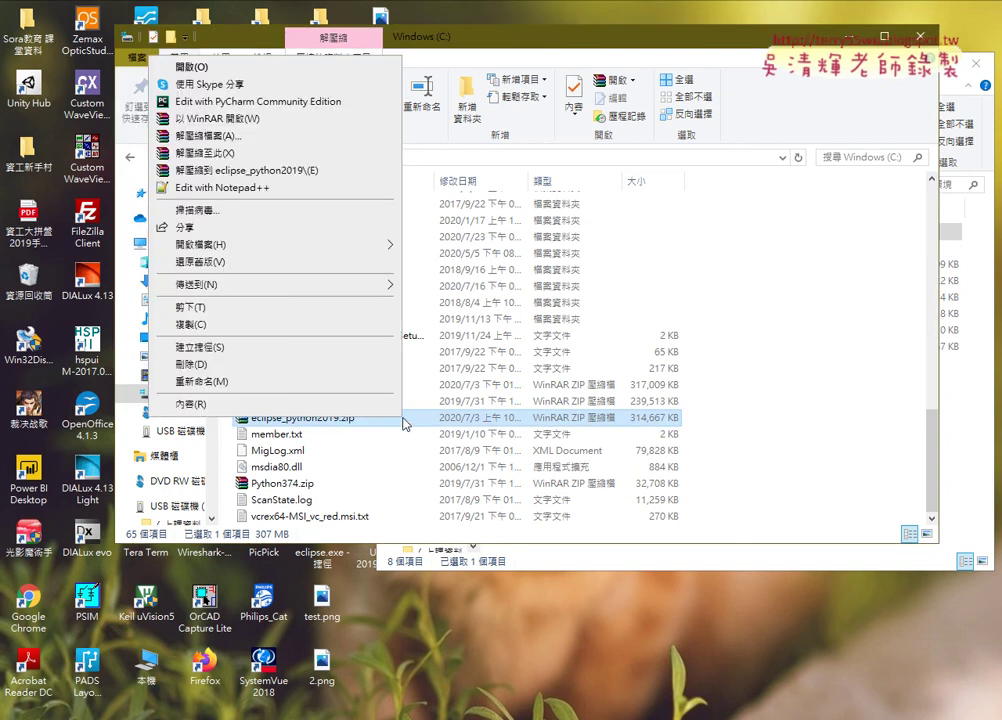
click(285, 154)
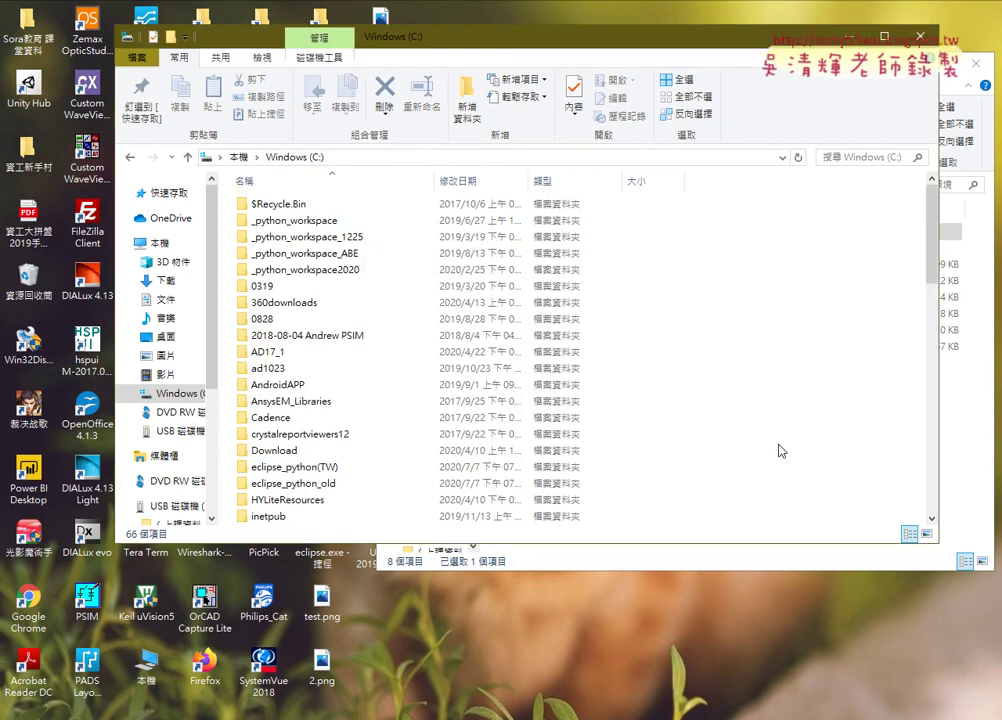
Step: Select Python374.zip and bring up its extraction options
scroll(780, 451, down, 3)
scroll(780, 451, down, 5)
scroll(780, 451, down, 6)
scroll(780, 451, down, 5)
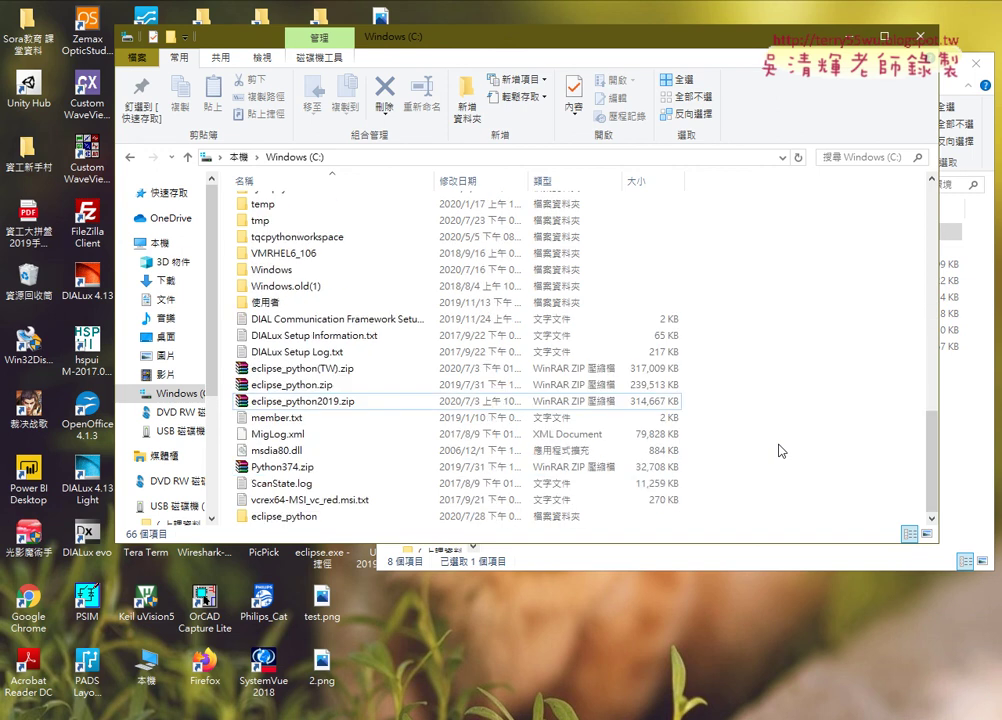
click(278, 467)
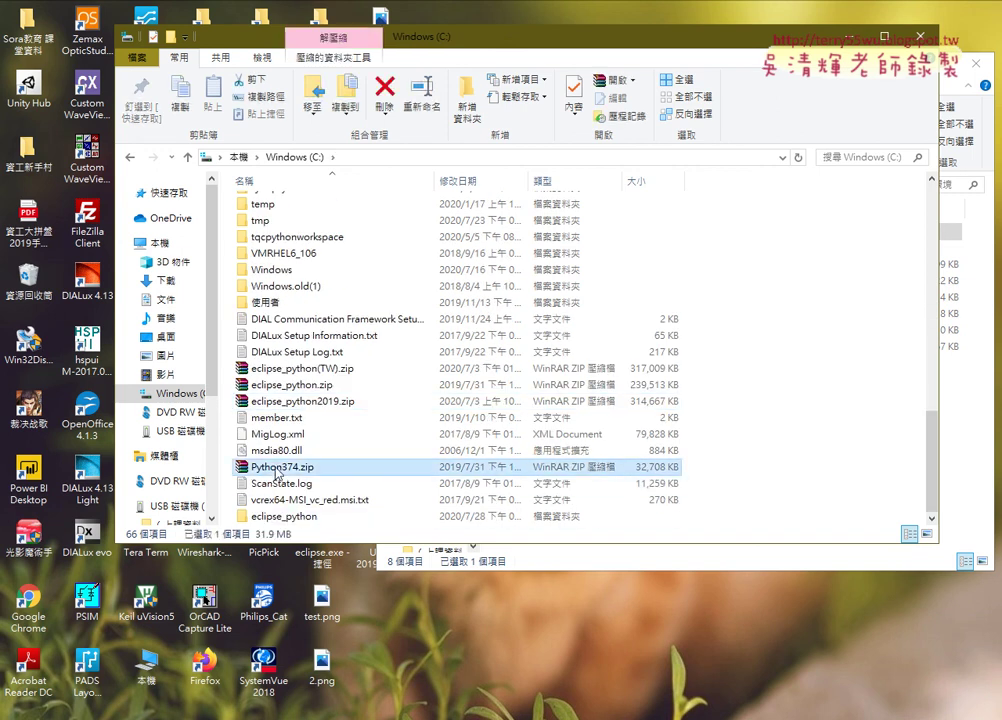
right_click(278, 470)
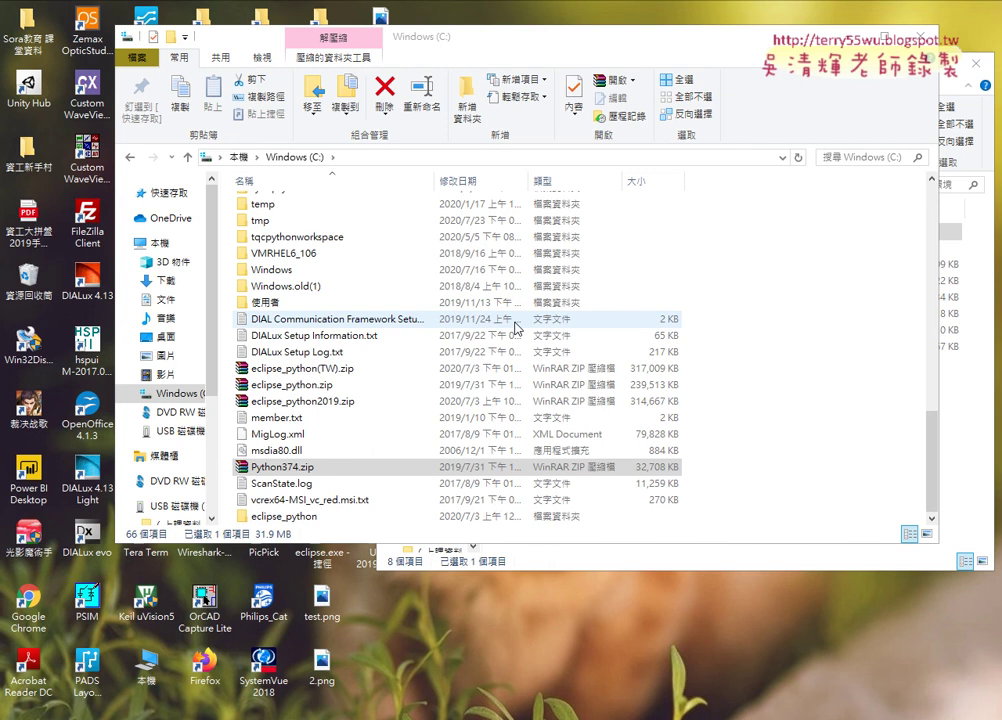
Step: Open the extracted eclipse_python folder, select eclipse.exe, and switch back to Chrome
double_click(370, 518)
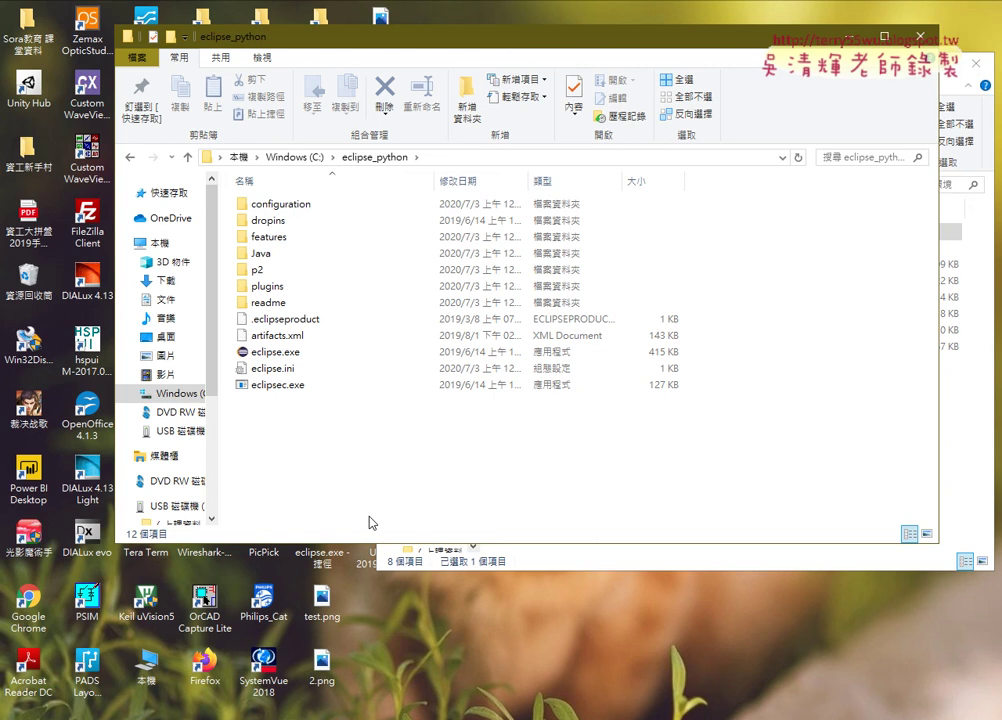
click(291, 356)
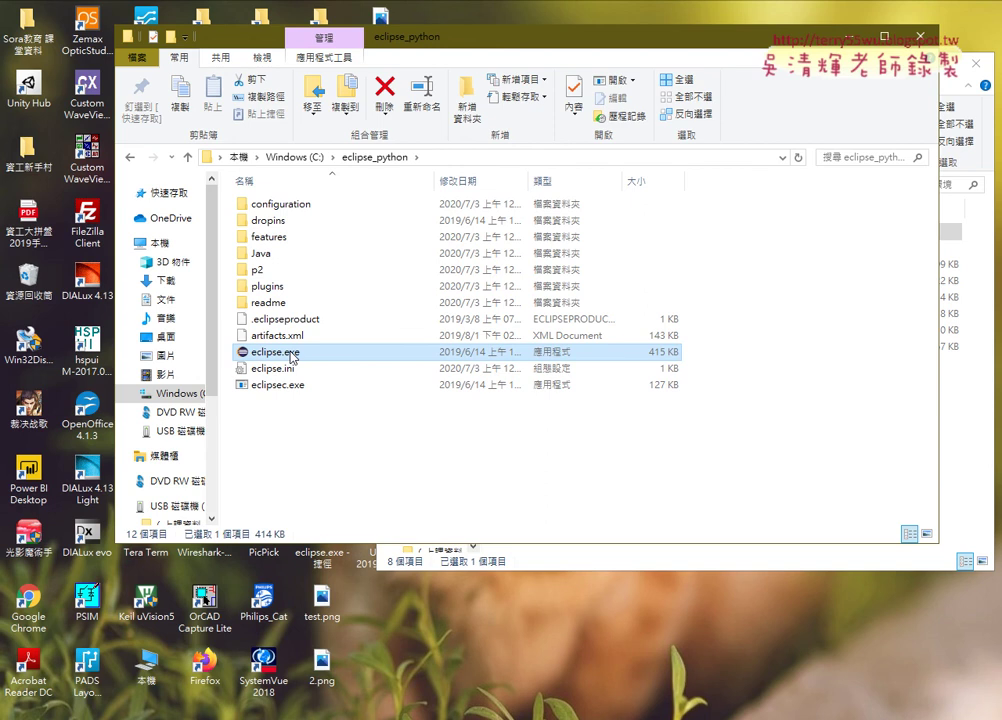
click(342, 689)
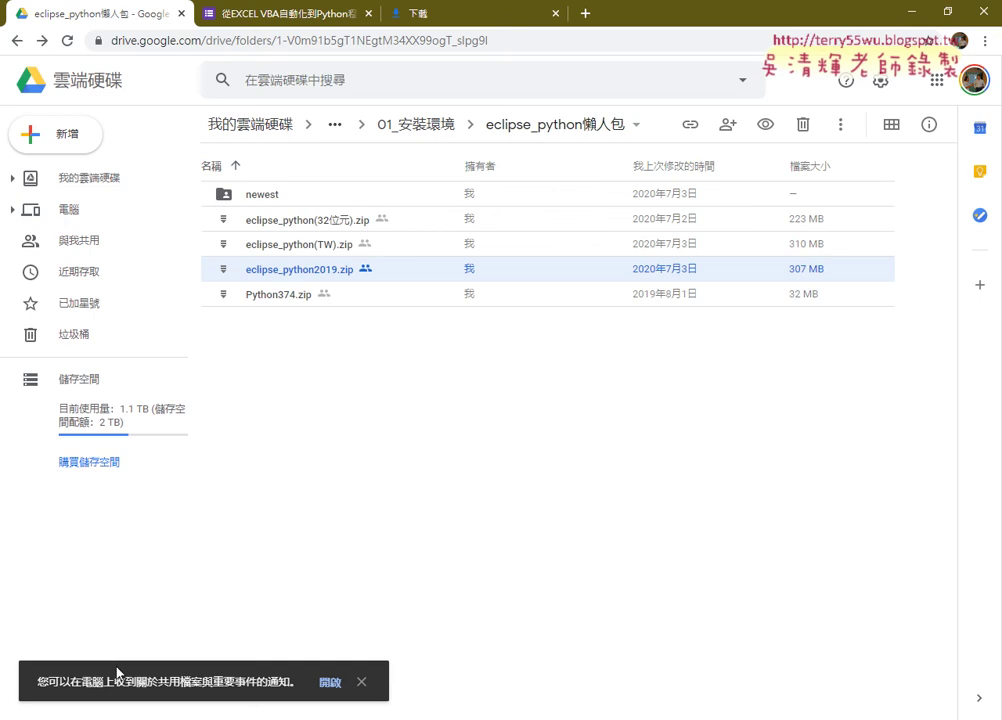
Step: Launch Excel 2007 from the Start menu's Microsoft Office group
click(14, 718)
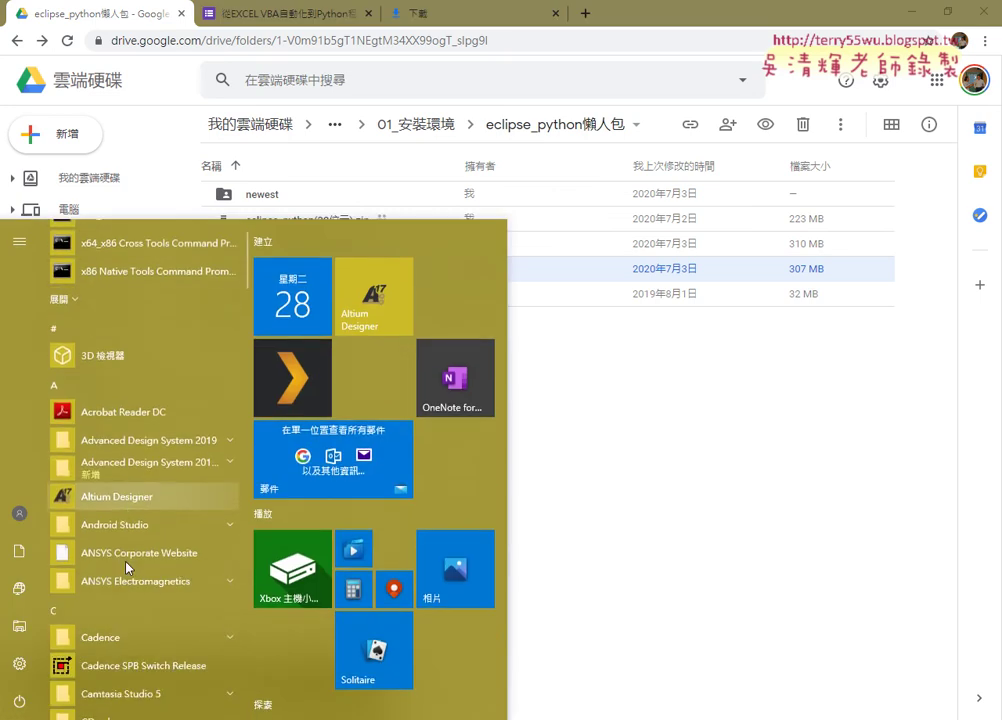
scroll(127, 565, down, 3)
scroll(127, 568, down, 3)
scroll(127, 568, down, 4)
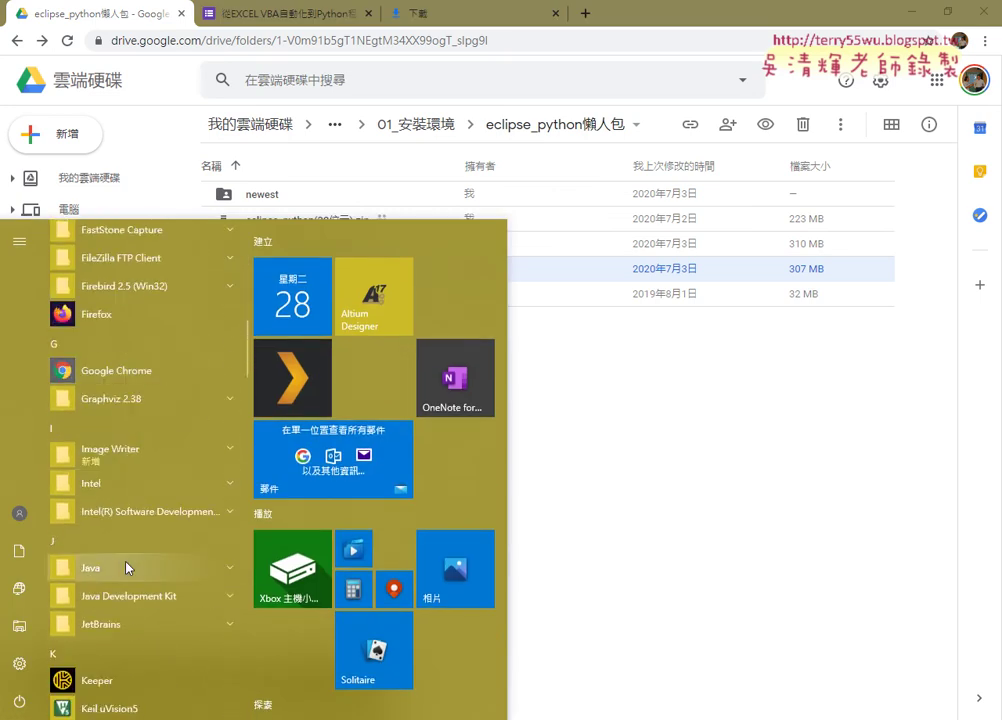
scroll(128, 568, down, 3)
scroll(128, 568, down, 3)
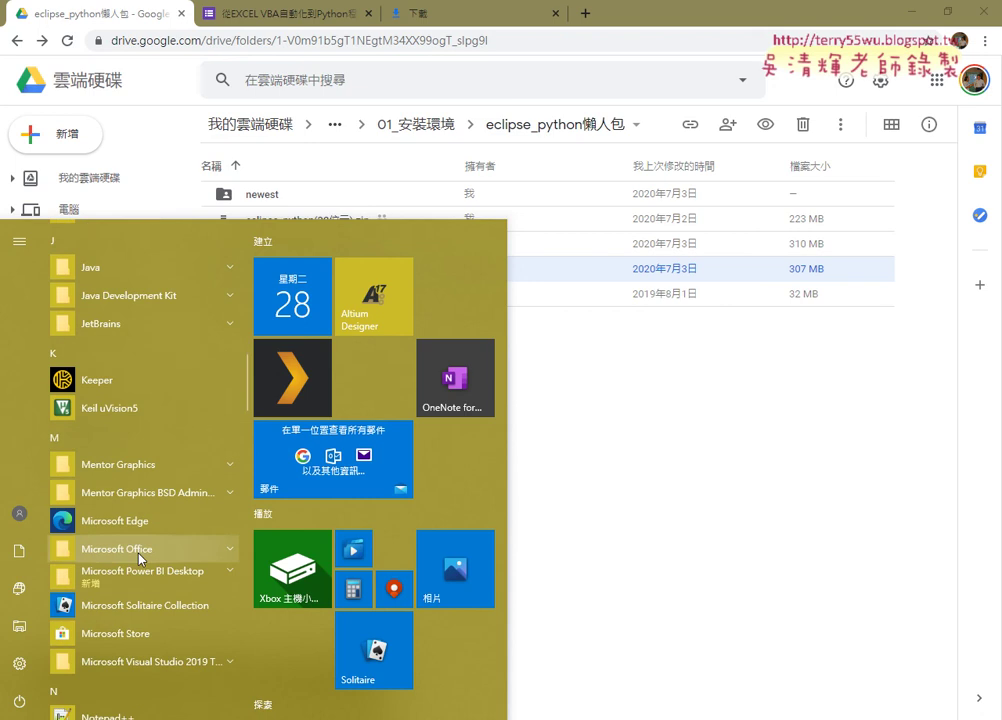
click(148, 553)
scroll(145, 575, down, 3)
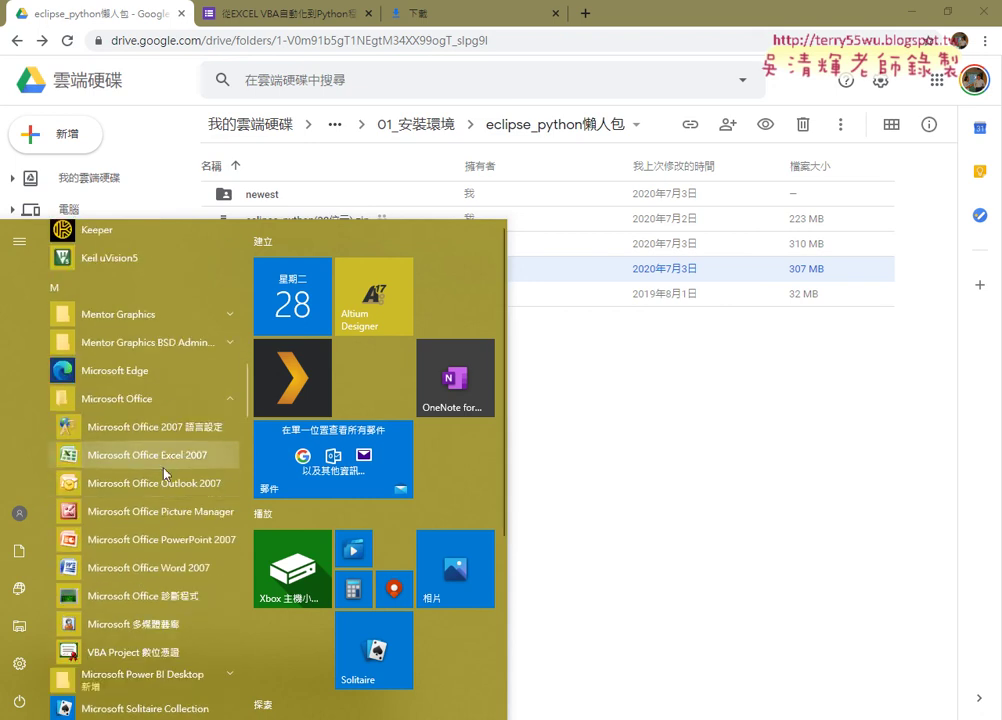
click(168, 456)
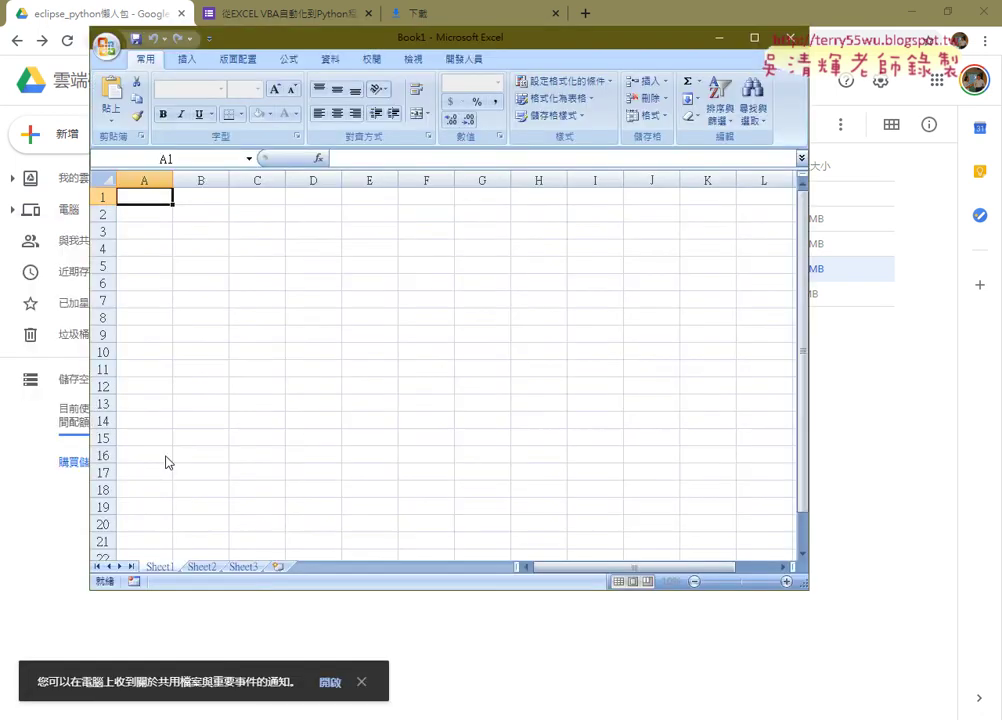
Step: Open the Visual Basic editor from the 開發人員 tab and widen its project panes
click(463, 60)
click(122, 96)
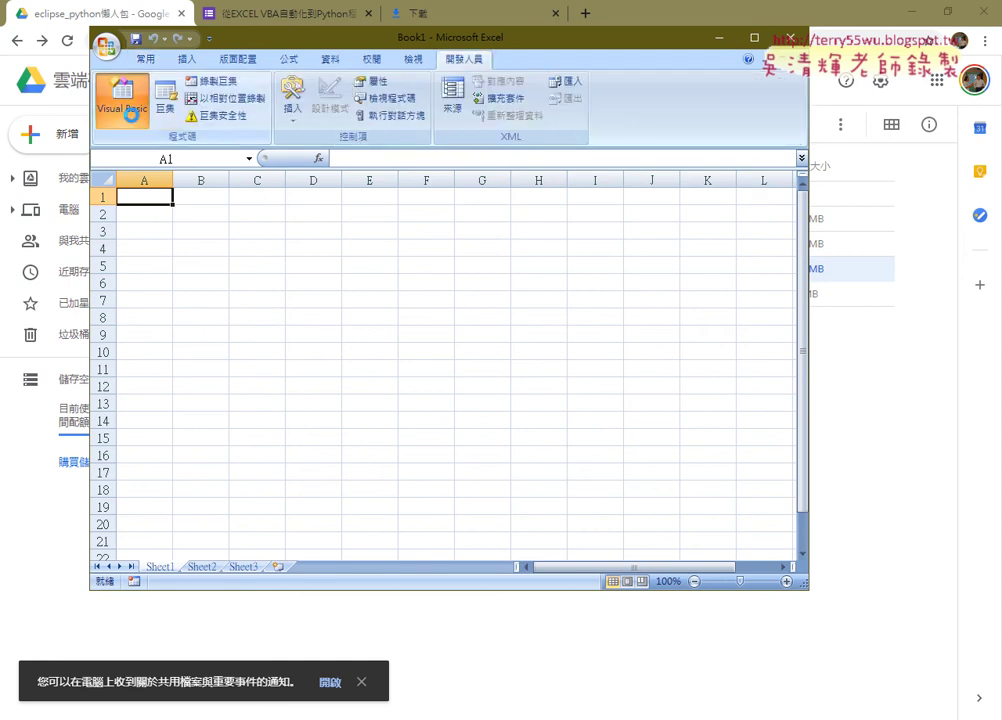
drag(158, 67, 308, 116)
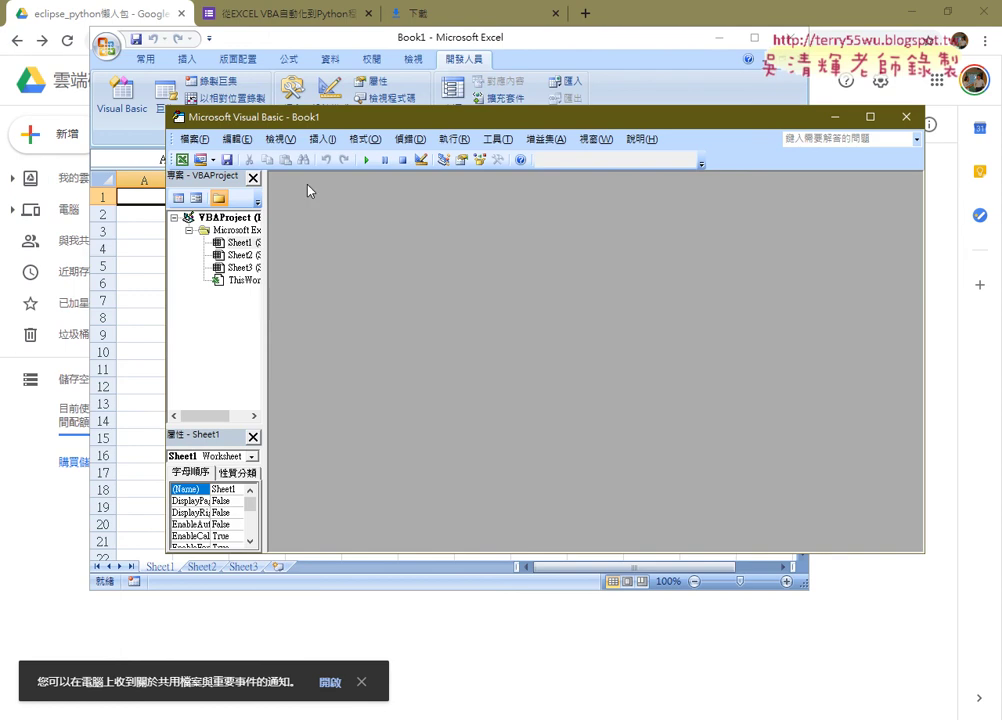
drag(266, 292, 330, 298)
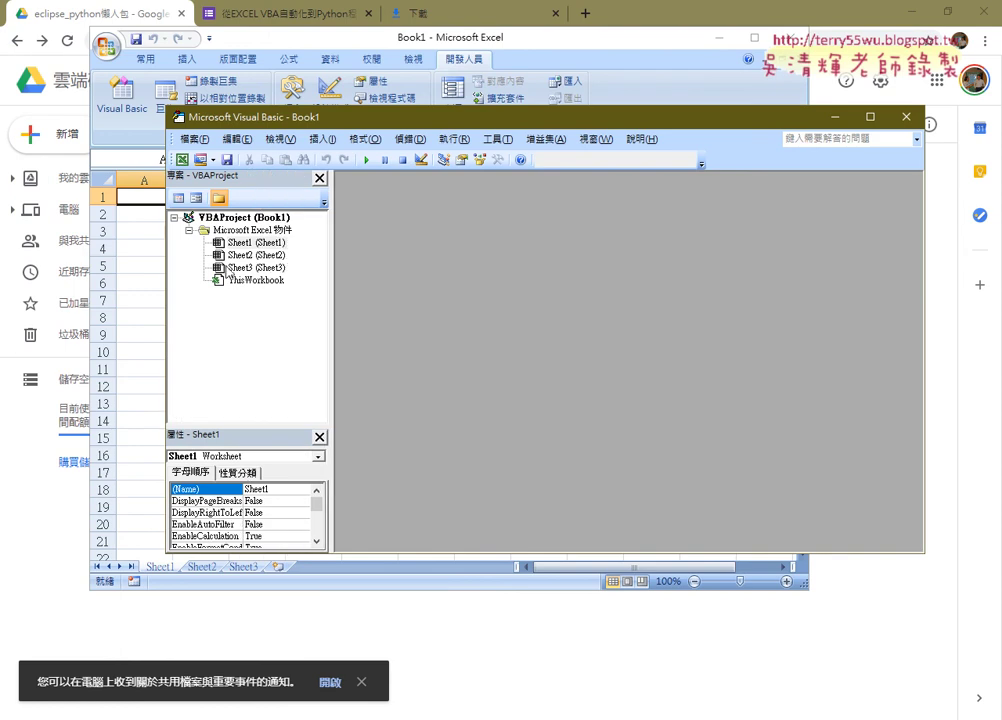
Step: Insert Module1 into the Book1 VBA project via Sheet3's Insert > Module, then minimize Excel
right_click(228, 268)
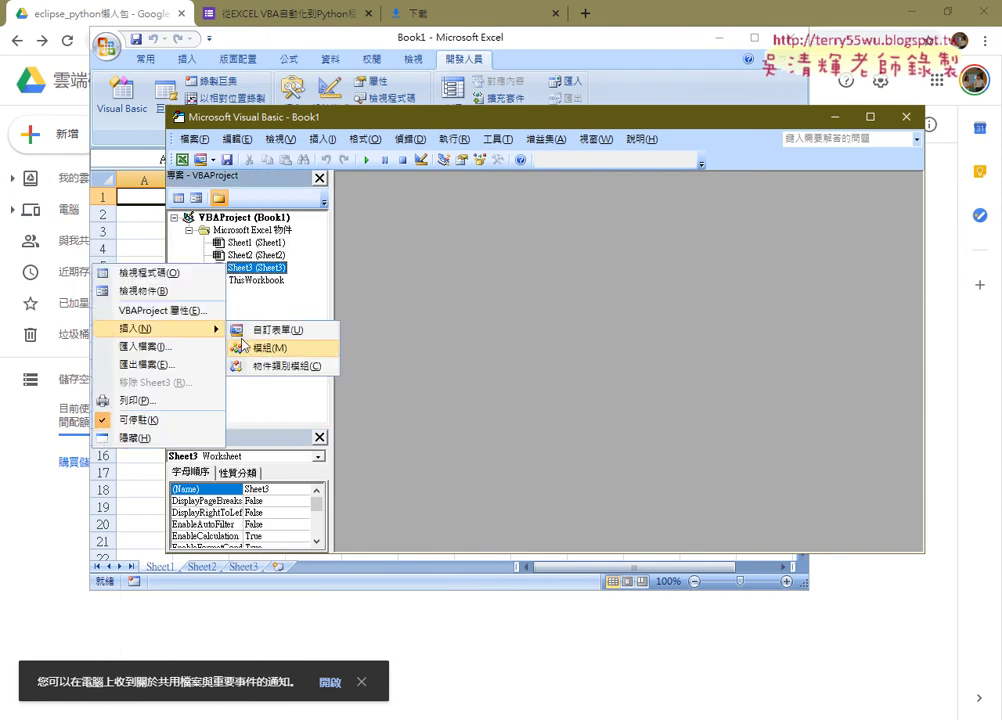
click(262, 347)
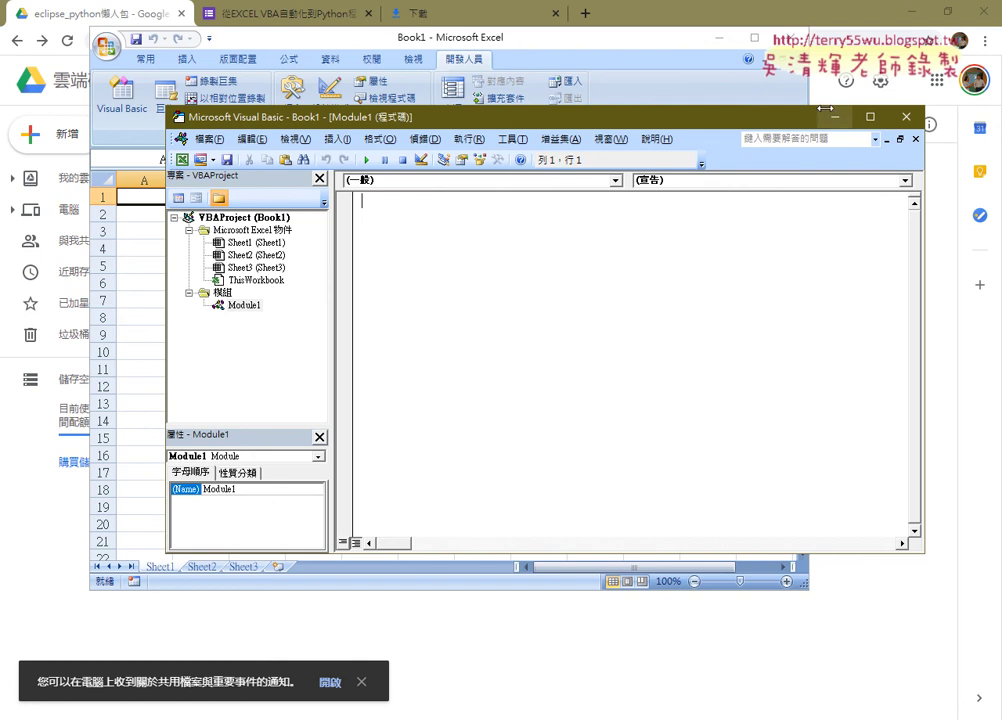
click(715, 38)
Step: Bring the Google Drive eclipse_python懶人包 folder forward, then minimize Chrome to reveal File Explorer
click(658, 98)
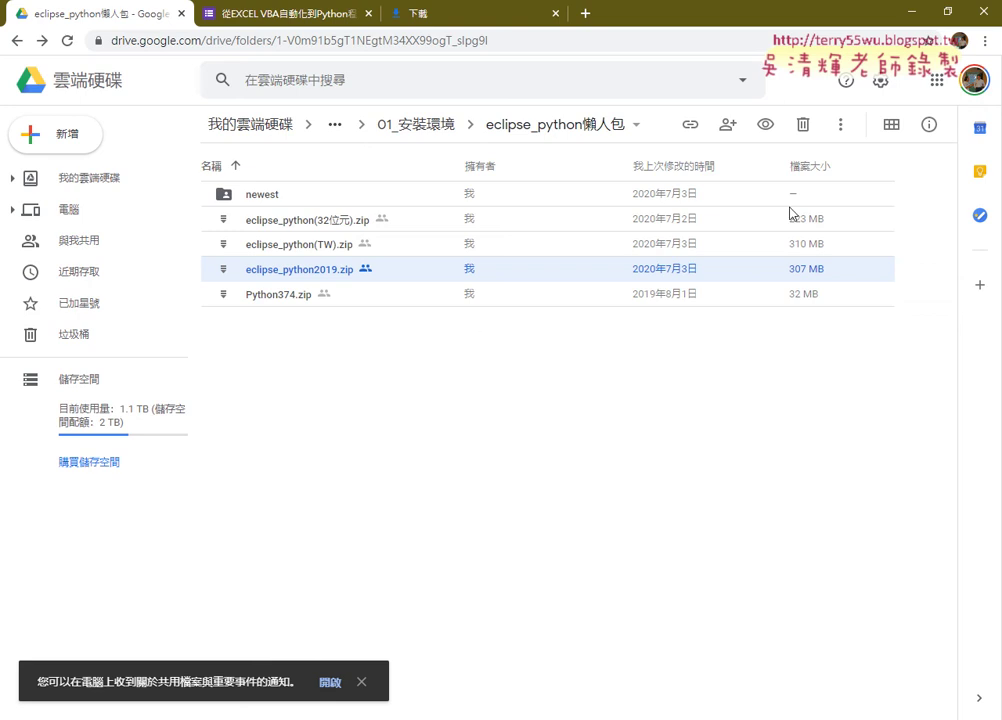
click(910, 15)
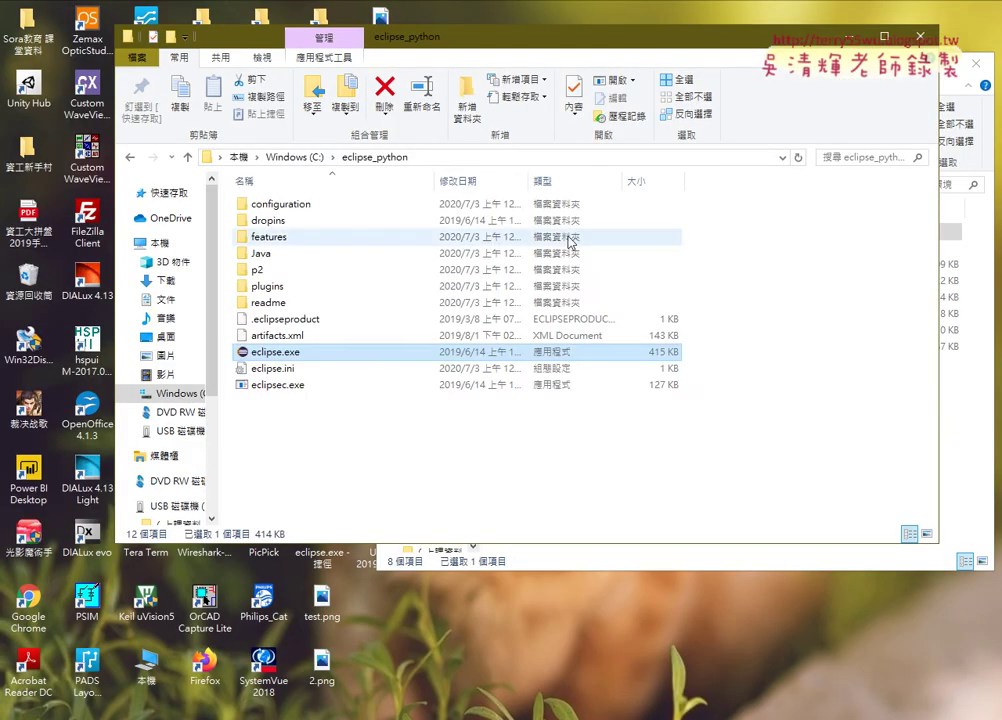
Step: Go up to the C: drive root and scroll down to select the Python374 folder
click(286, 159)
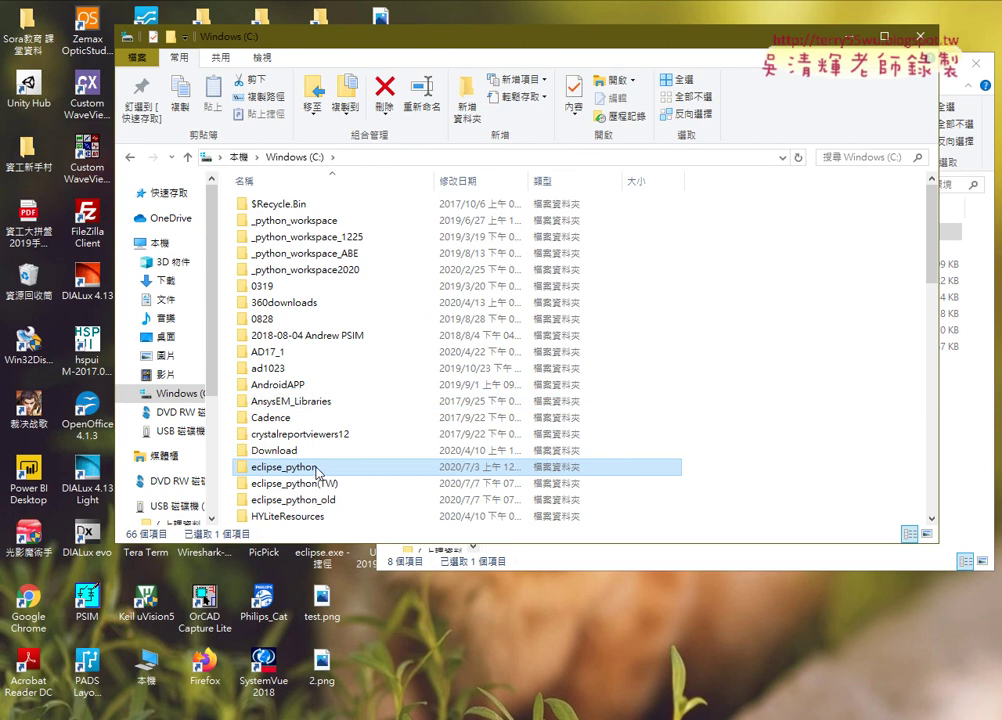
click(394, 463)
scroll(510, 451, down, 3)
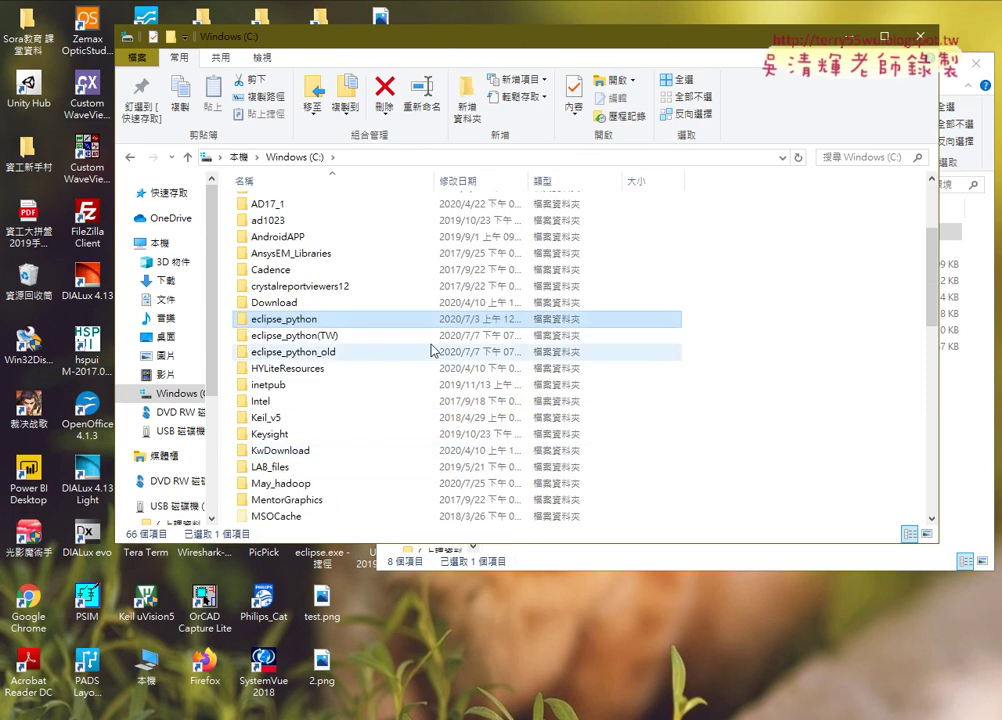
scroll(432, 351, down, 2)
scroll(432, 350, down, 1)
scroll(432, 350, down, 1)
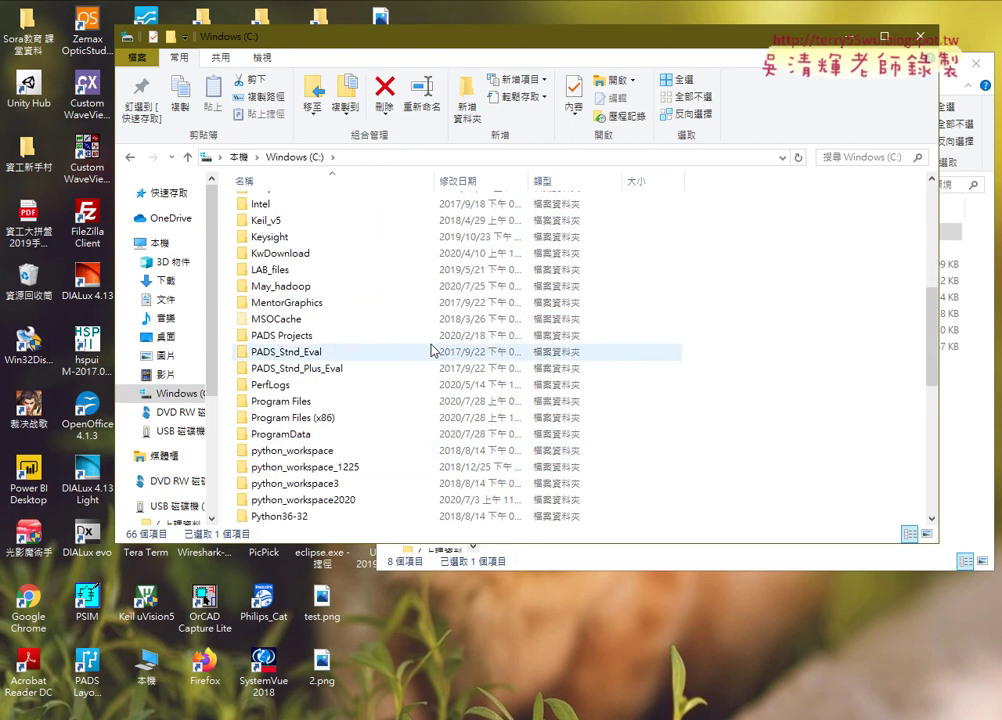
scroll(432, 350, down, 1)
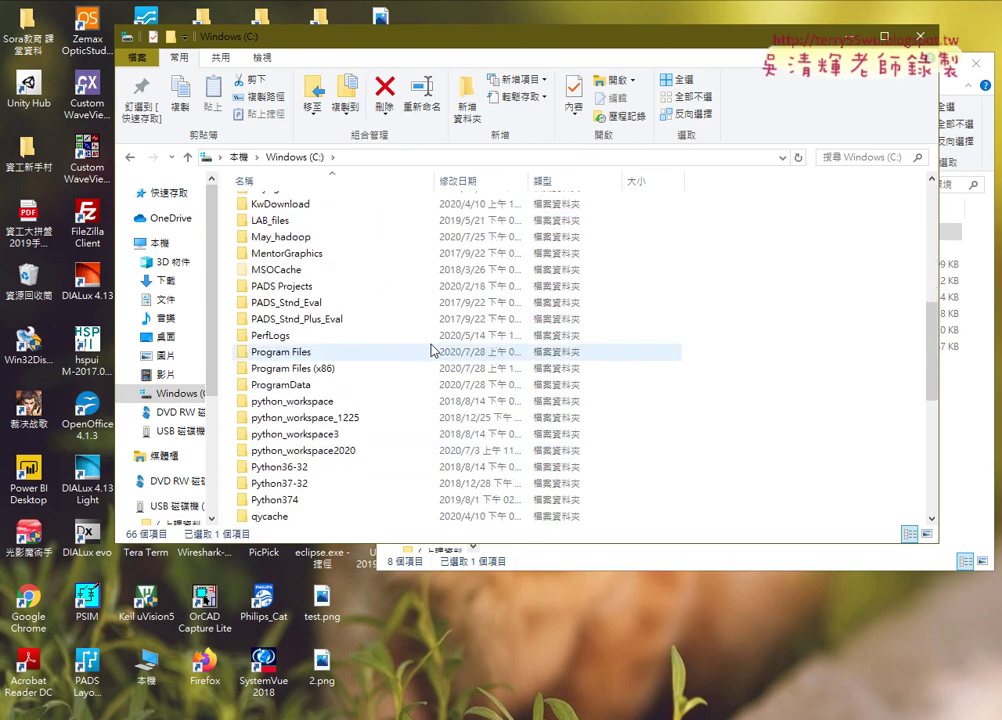
click(291, 503)
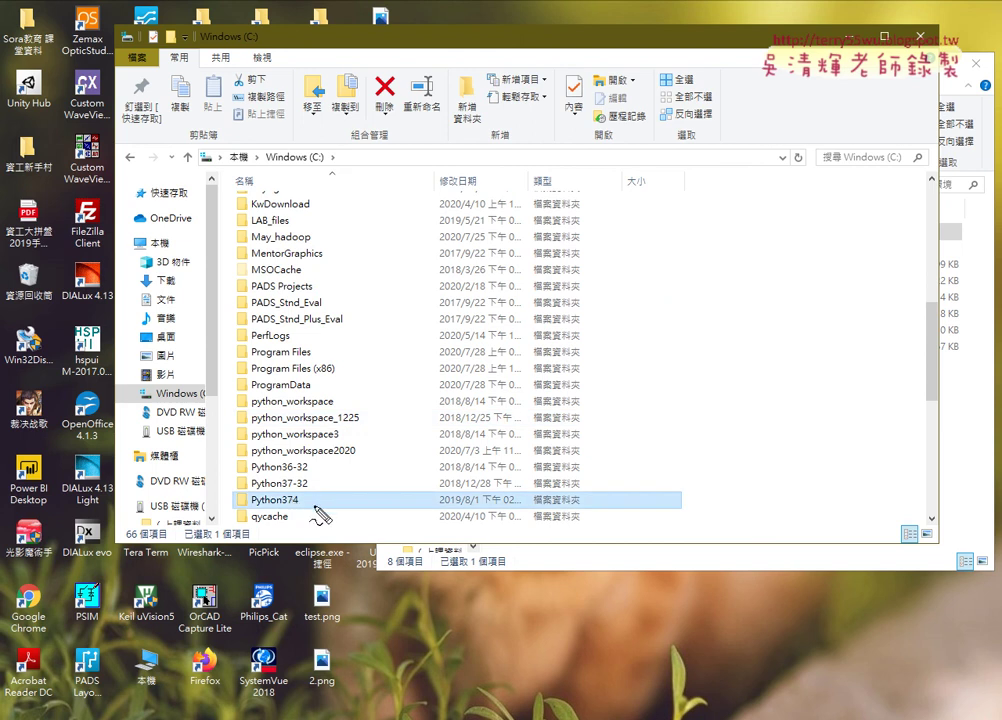
drag(285, 513, 311, 516)
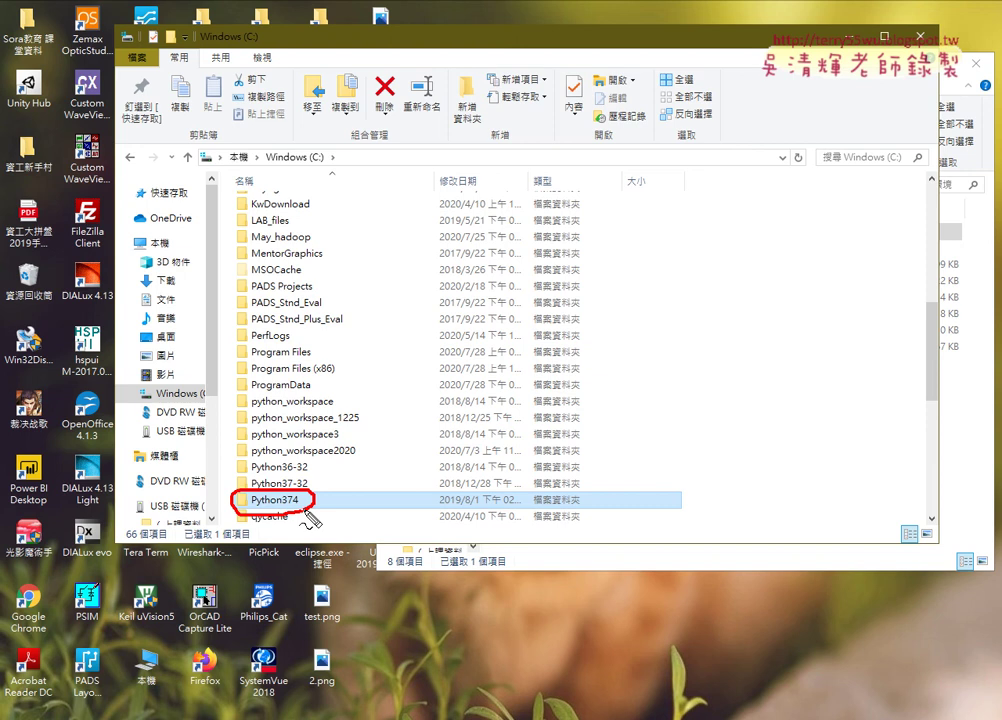
key(Escape)
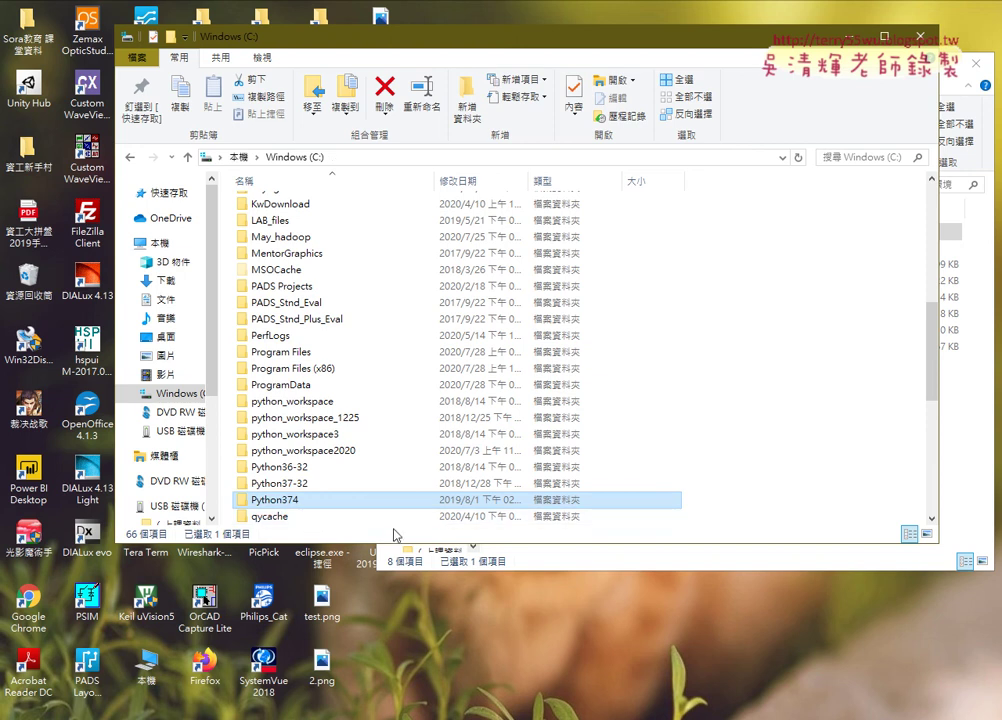
Step: Maximize the Explorer window and select the eclipse_python folder in the C: listing
double_click(384, 545)
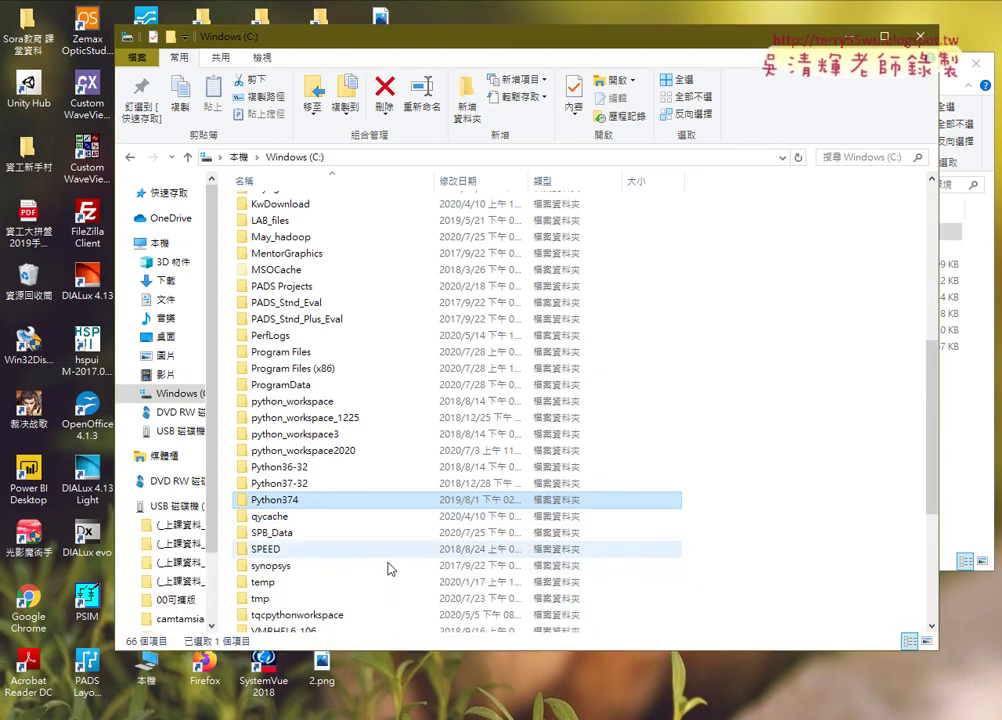
scroll(366, 294, up, 2)
scroll(366, 294, up, 2)
scroll(366, 294, up, 2)
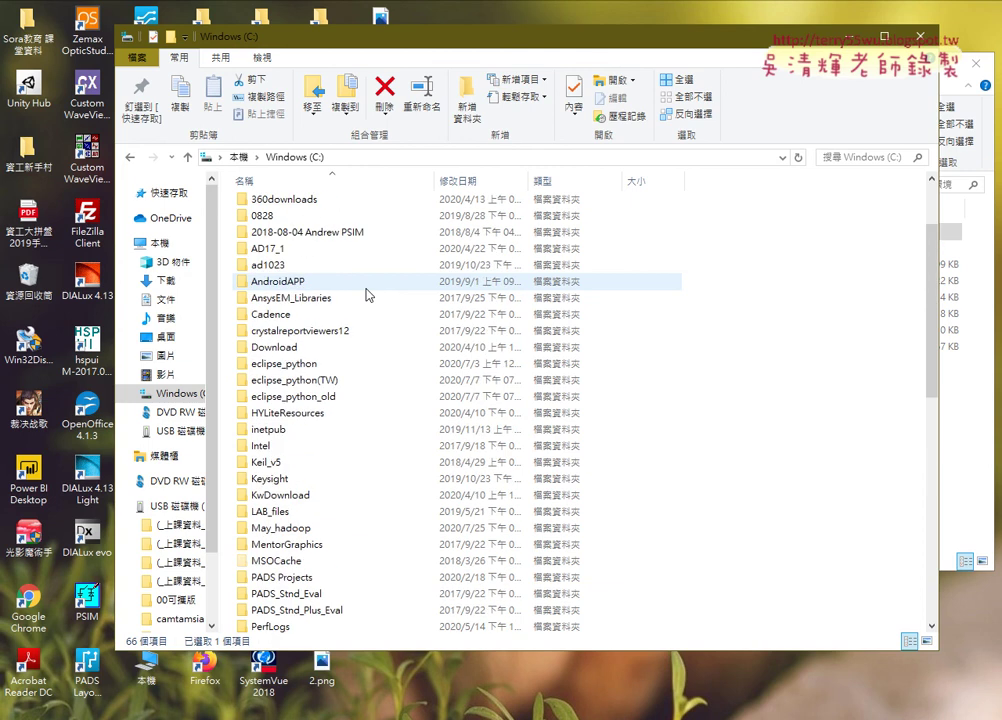
scroll(366, 294, up, 1)
scroll(366, 294, up, 1)
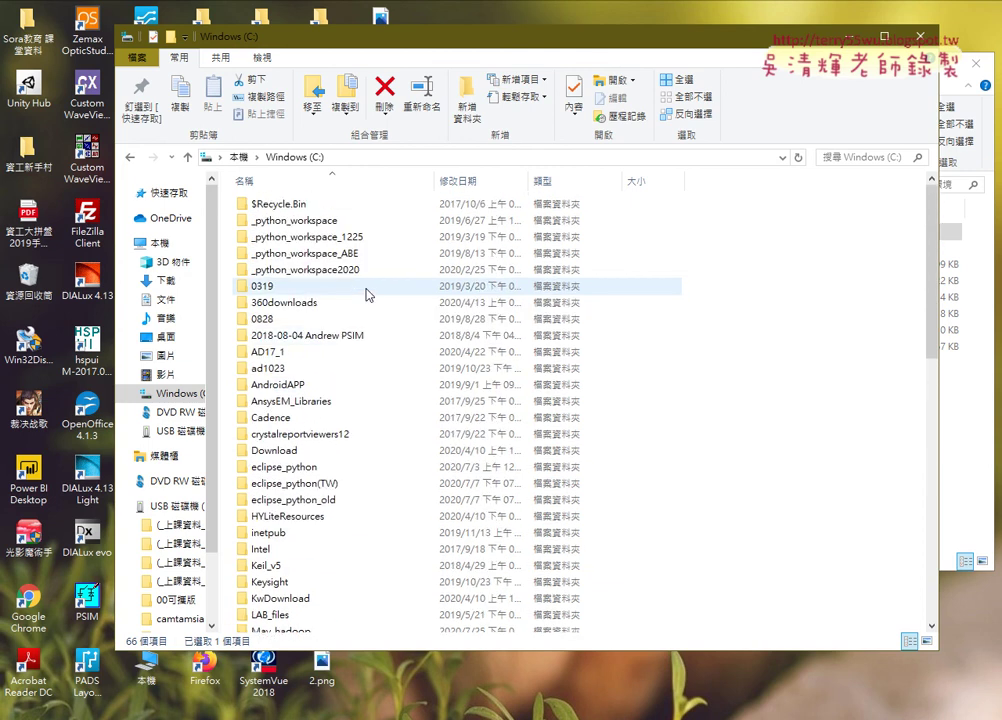
scroll(402, 438, down, 3)
scroll(402, 438, down, 3)
scroll(402, 441, down, 2)
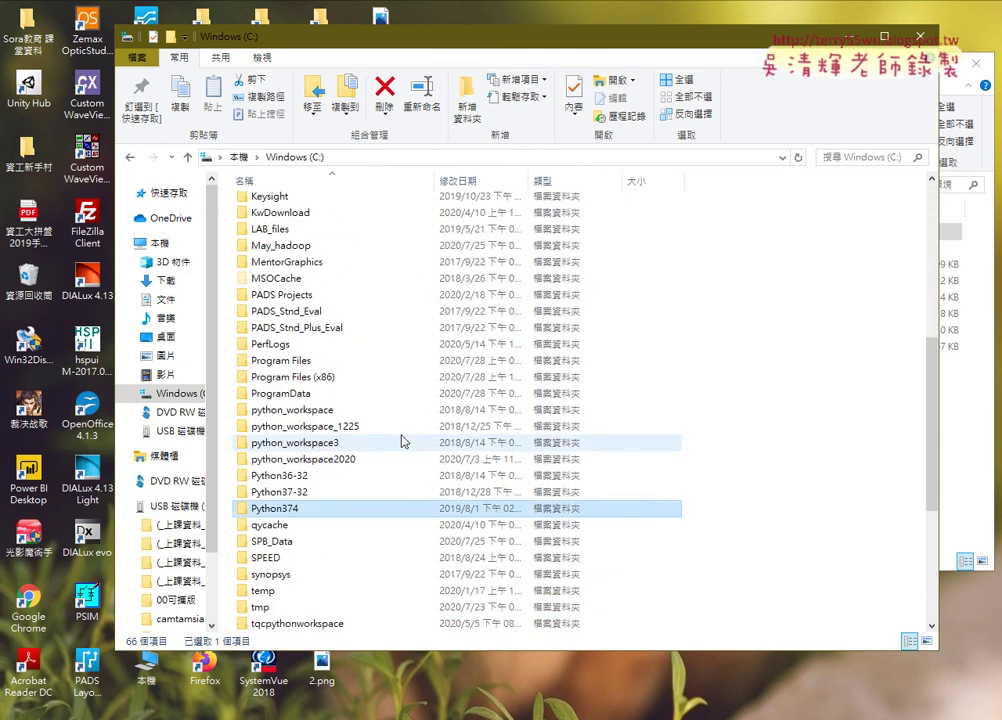
scroll(396, 438, up, 1)
scroll(393, 438, up, 4)
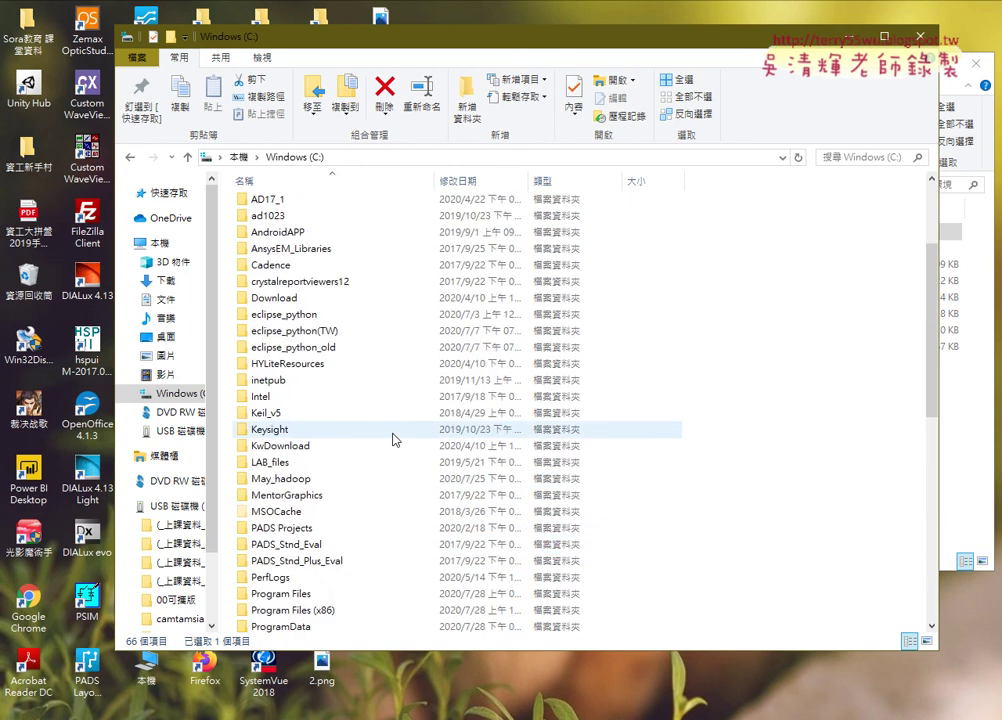
click(272, 317)
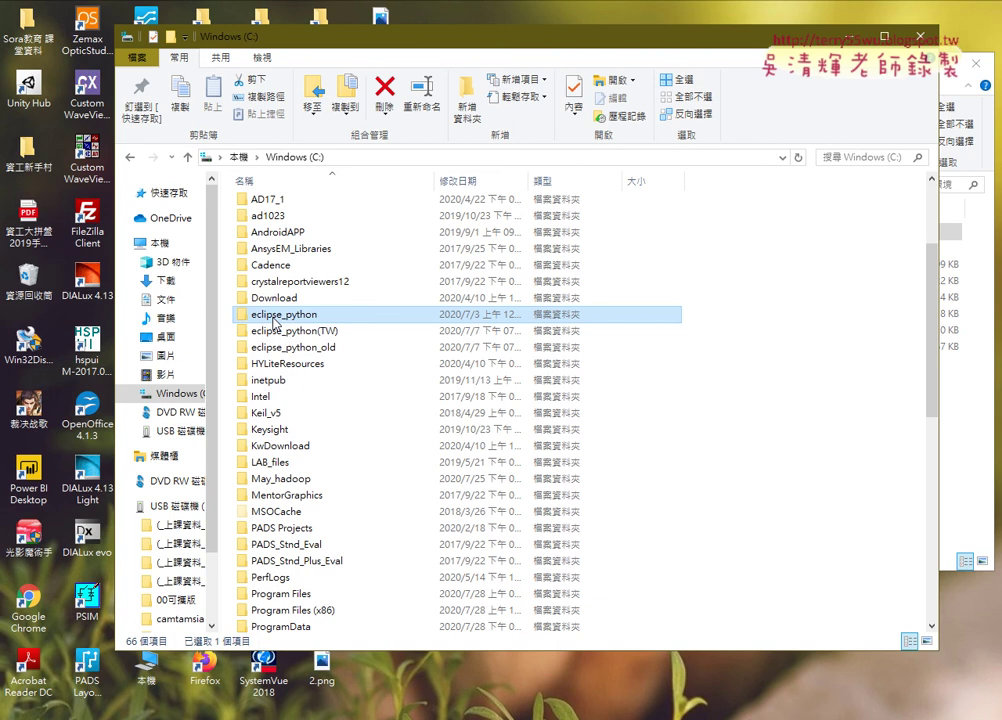
Step: Open C:\eclipse_python and select eclipse.exe (415 KB)
double_click(273, 317)
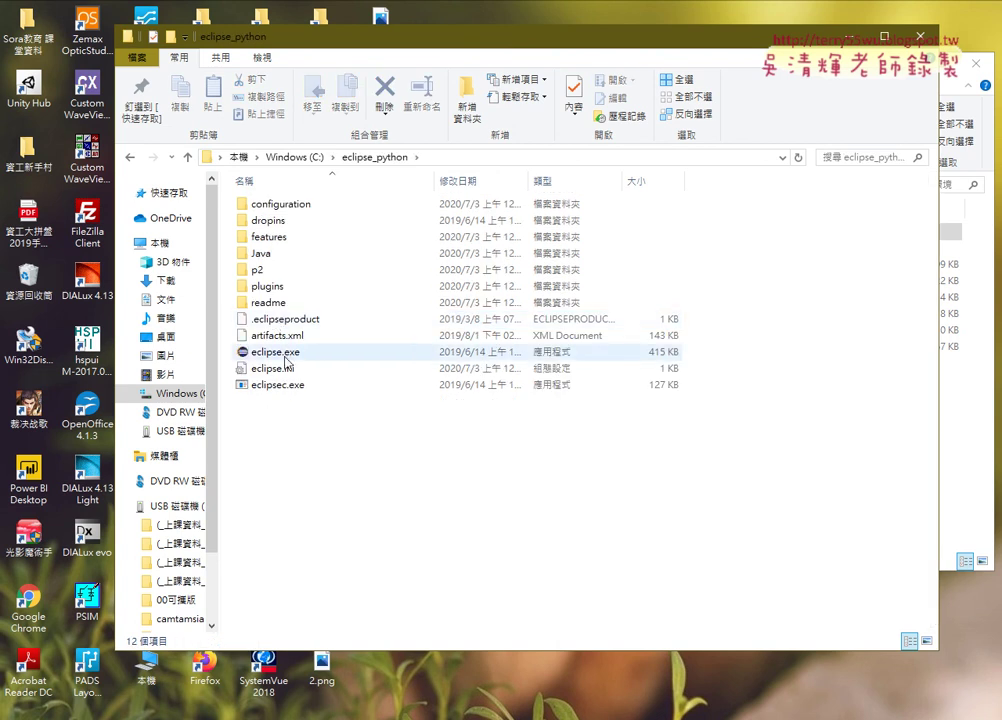
click(285, 355)
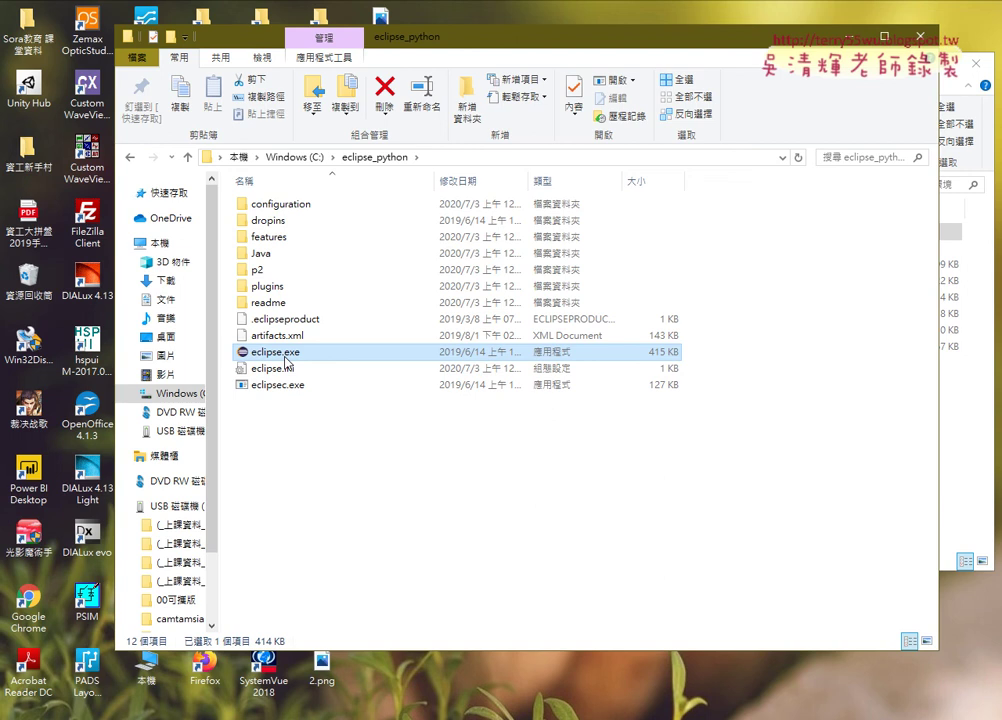
Step: Return to C: and select the Python36-32, Python37-32 and Python374 folders together
key(alt+Up)
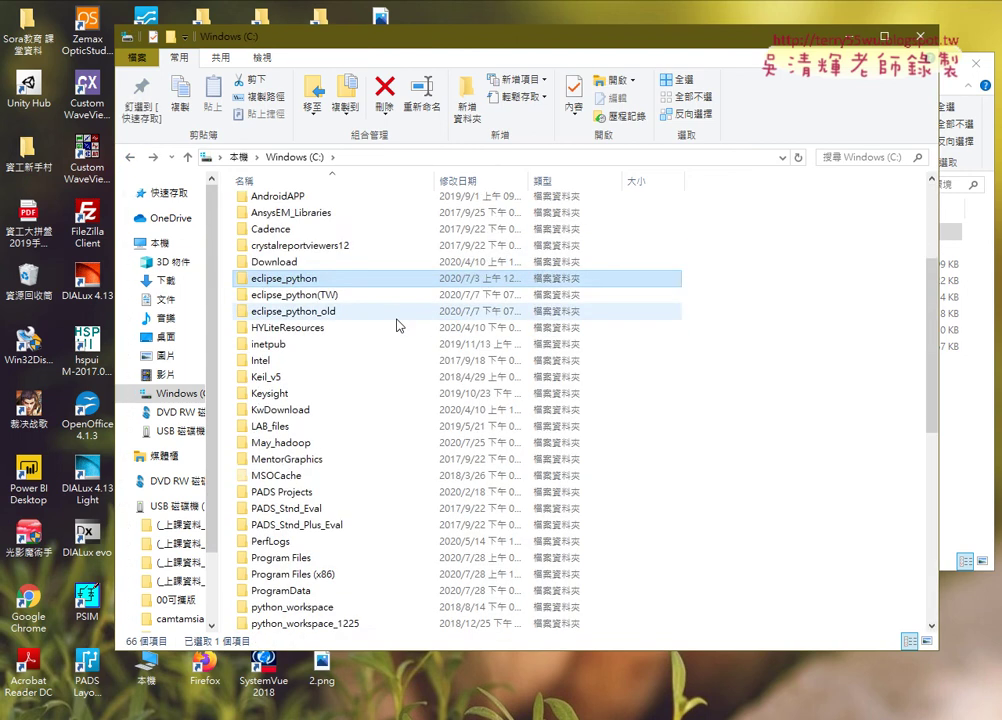
scroll(396, 325, down, 6)
scroll(396, 325, down, 3)
scroll(396, 325, up, 2)
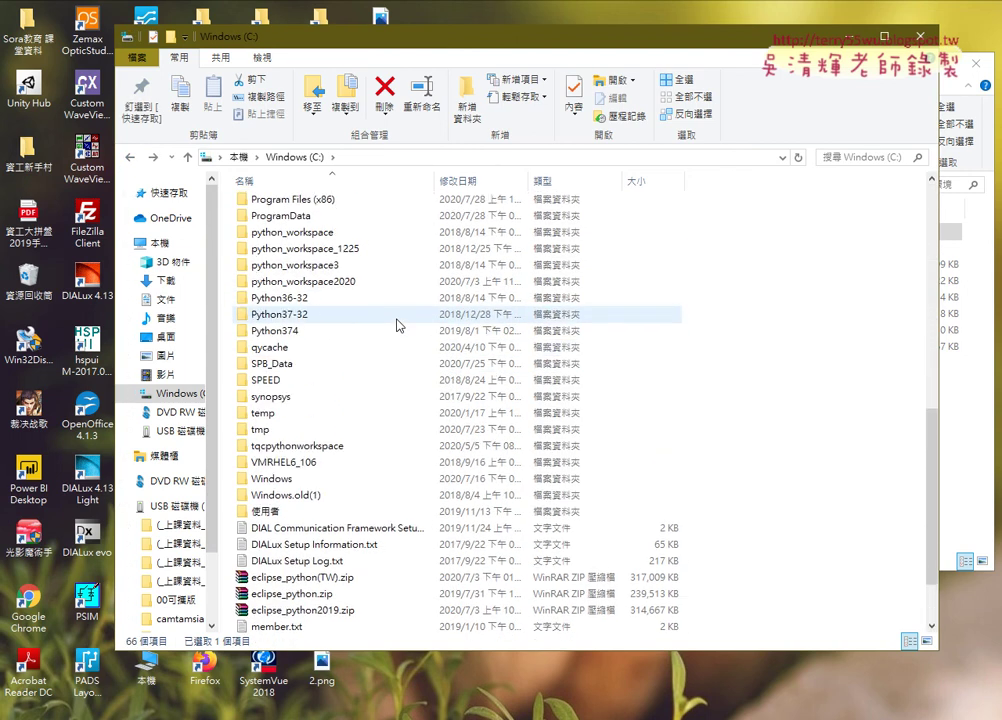
scroll(396, 325, up, 1)
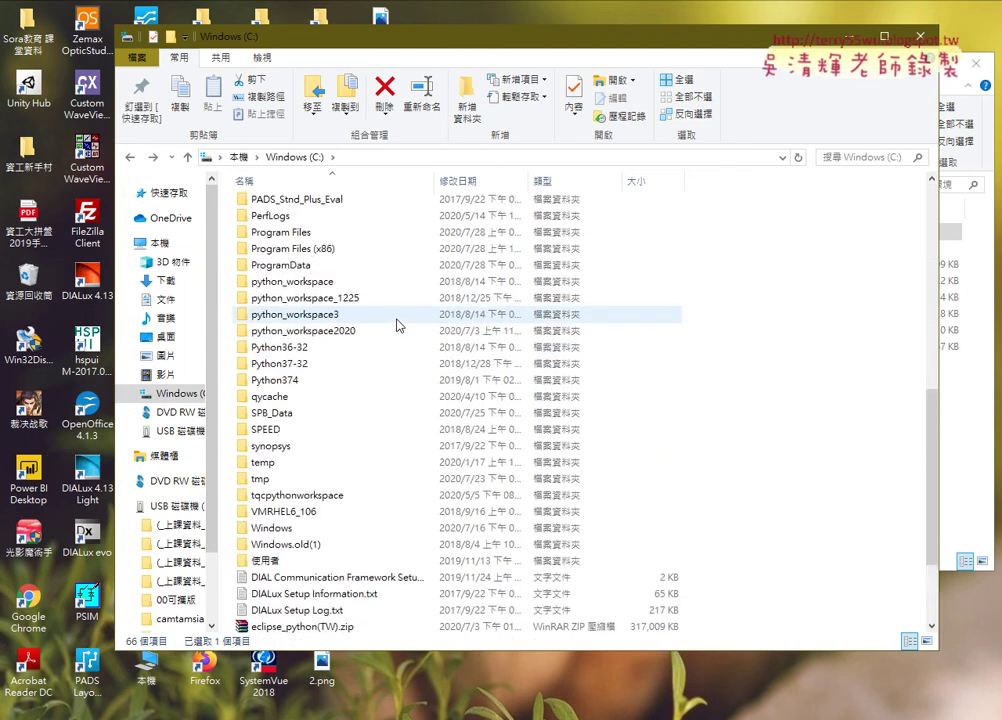
click(307, 388)
click(309, 367)
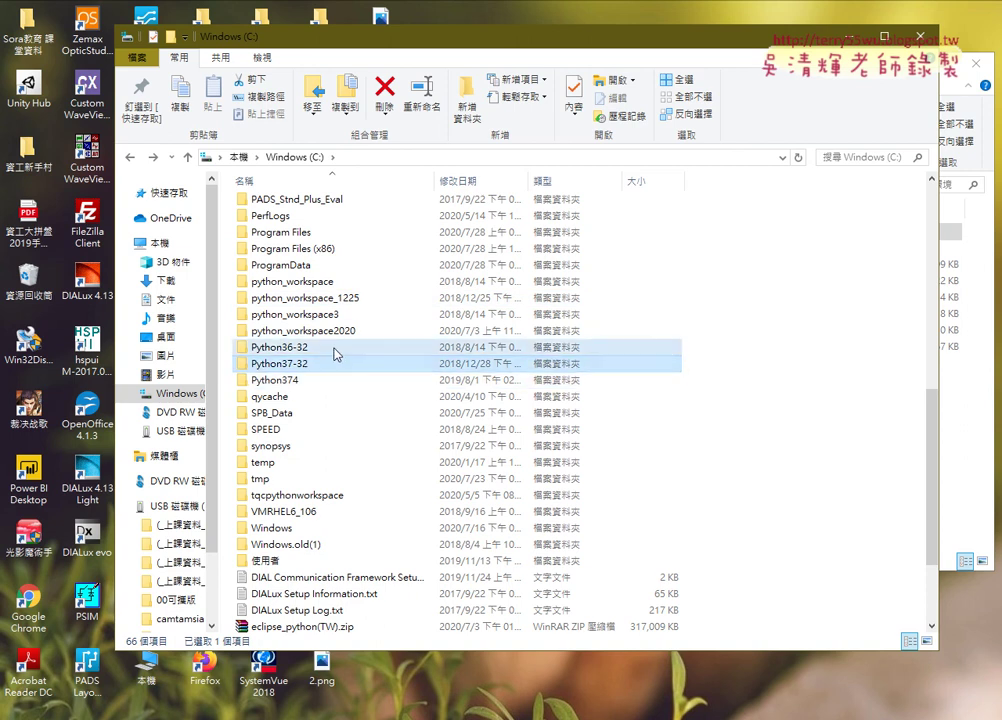
click(334, 351)
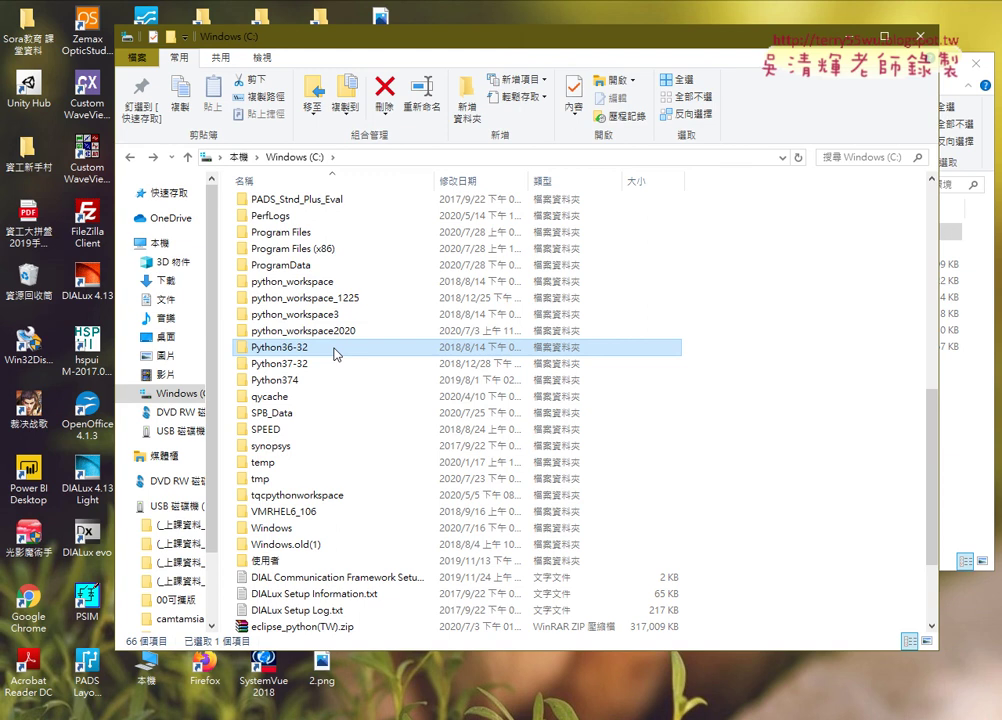
drag(705, 350, 313, 390)
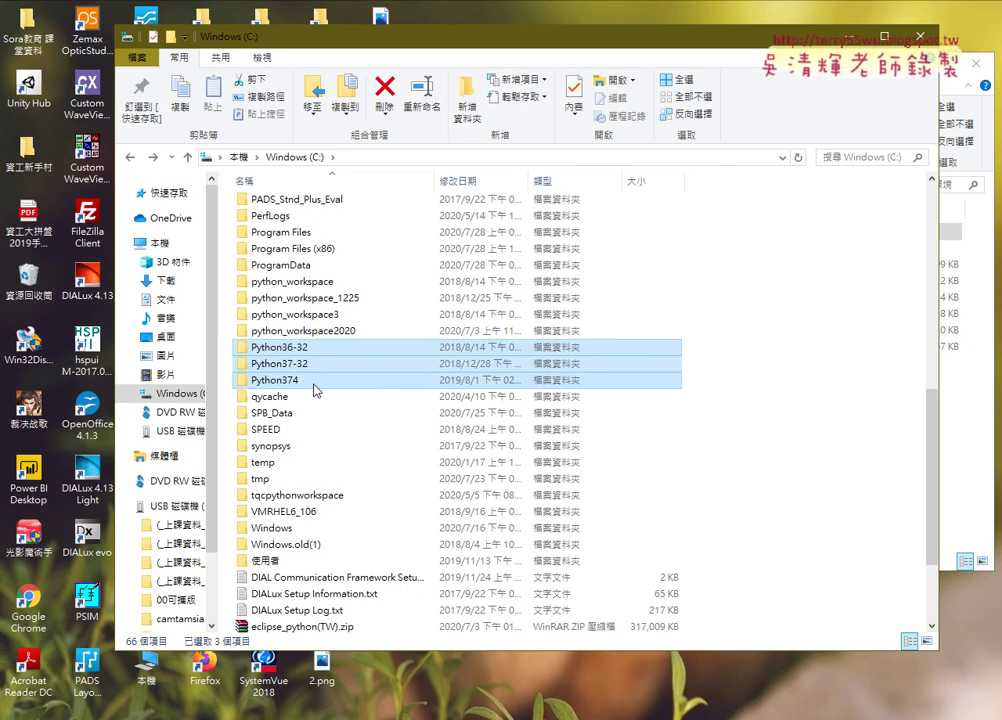
mouse_move(290, 380)
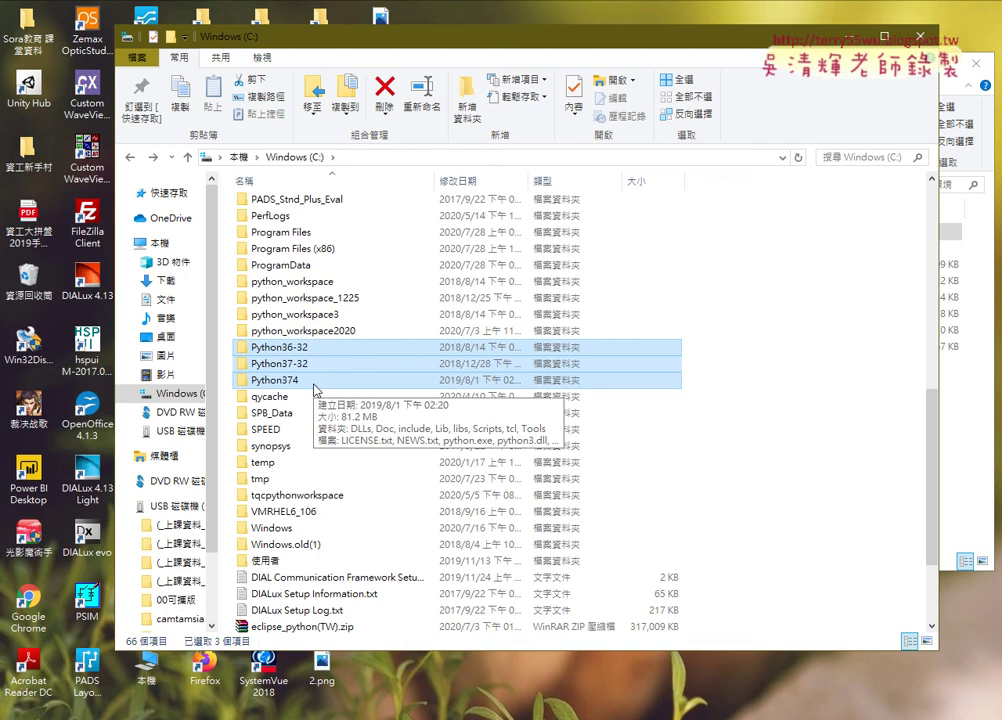
scroll(314, 389, up, 3)
scroll(314, 389, up, 3)
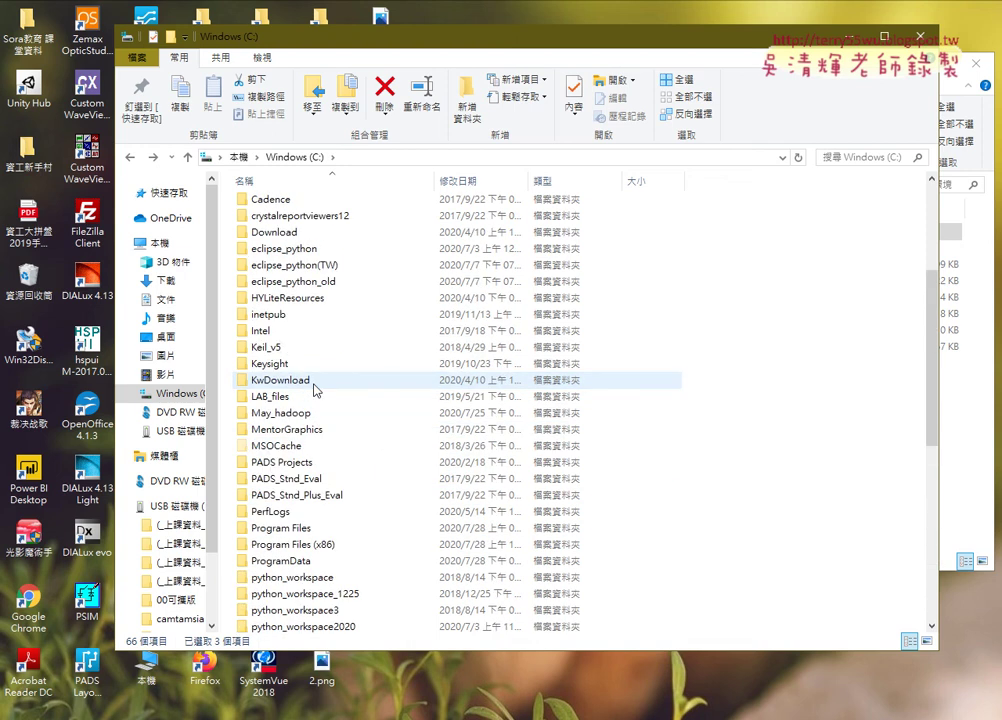
scroll(314, 389, up, 3)
scroll(314, 389, up, 2)
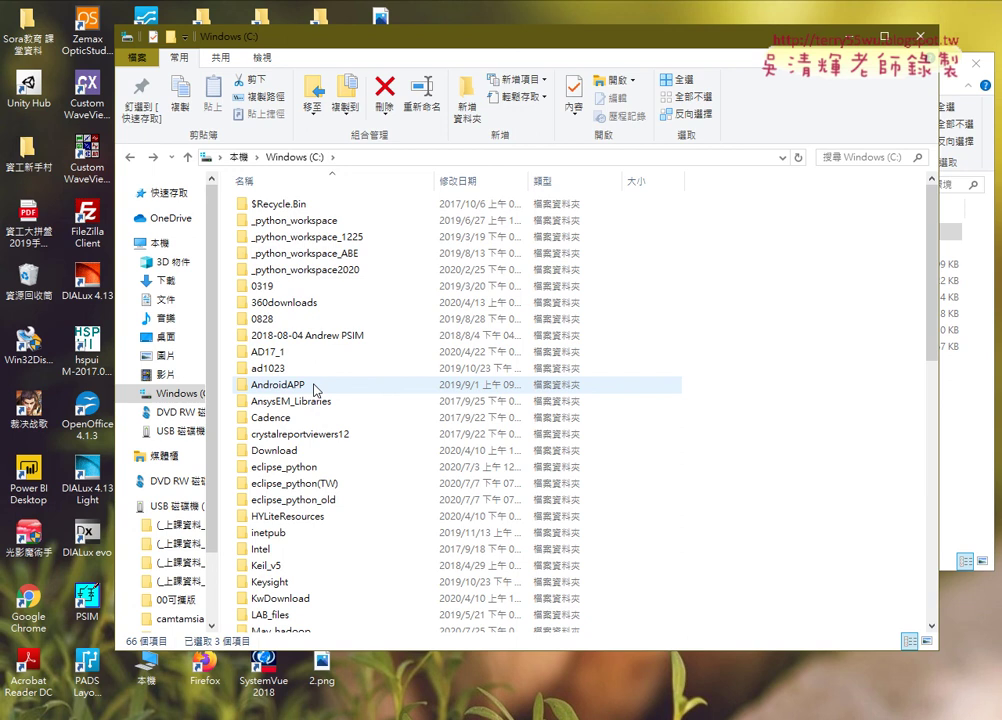